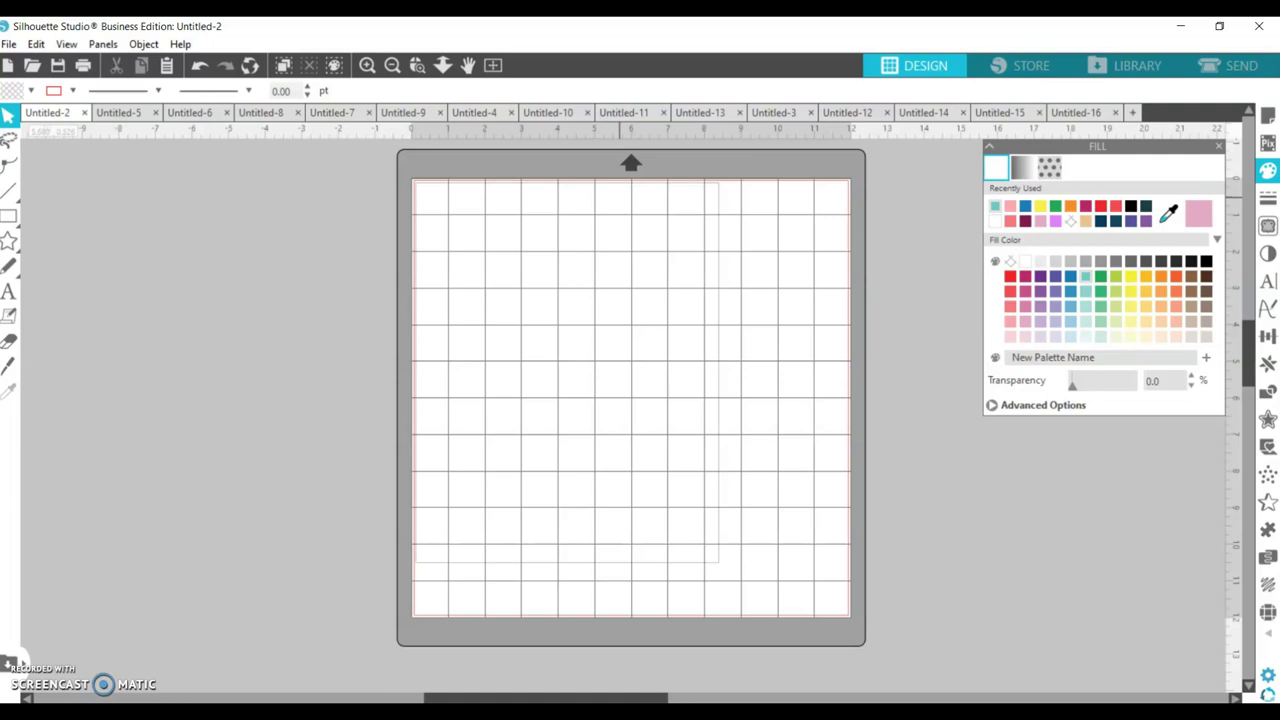
Step: Open the page setup options and view the available cutting mat sizes
{"action": "left_click", "coordinate": [1265, 118]}
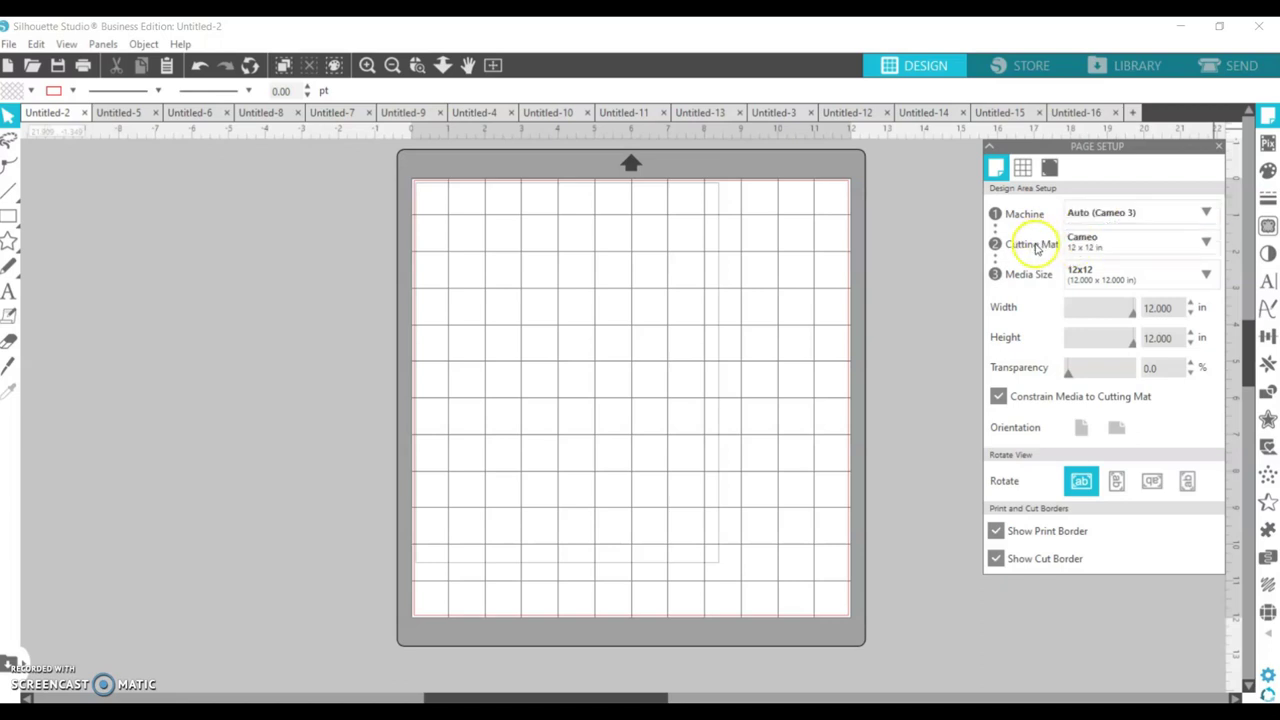
{"action": "left_click", "coordinate": [1207, 243]}
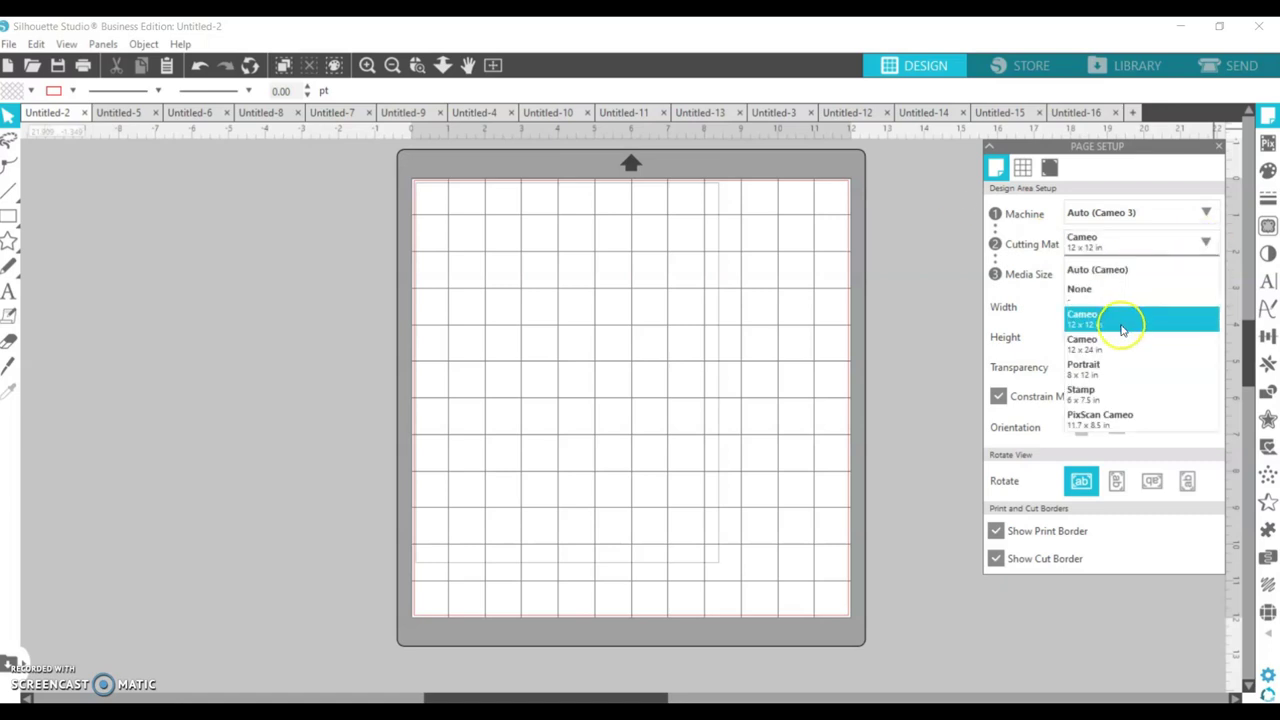
{"action": "left_click", "coordinate": [966, 283]}
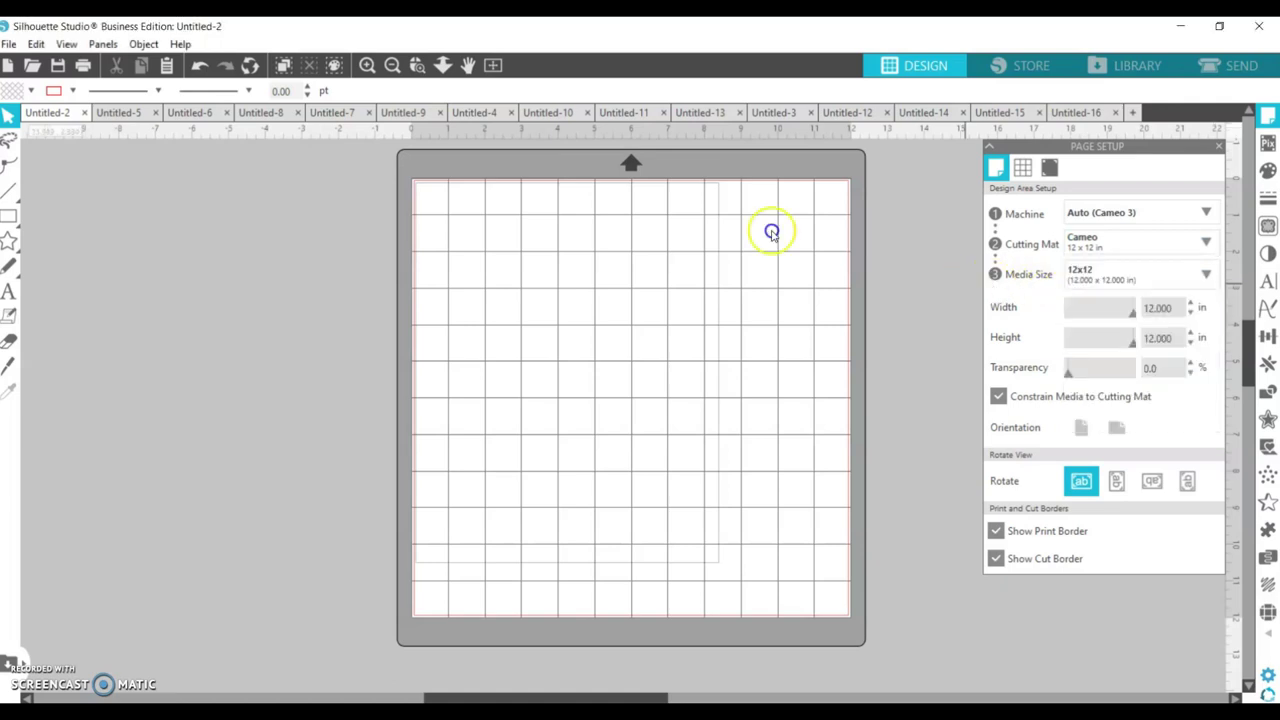
Step: Set the media size to Letter (8.500 x 11.000 in)
{"action": "left_click", "coordinate": [1193, 280]}
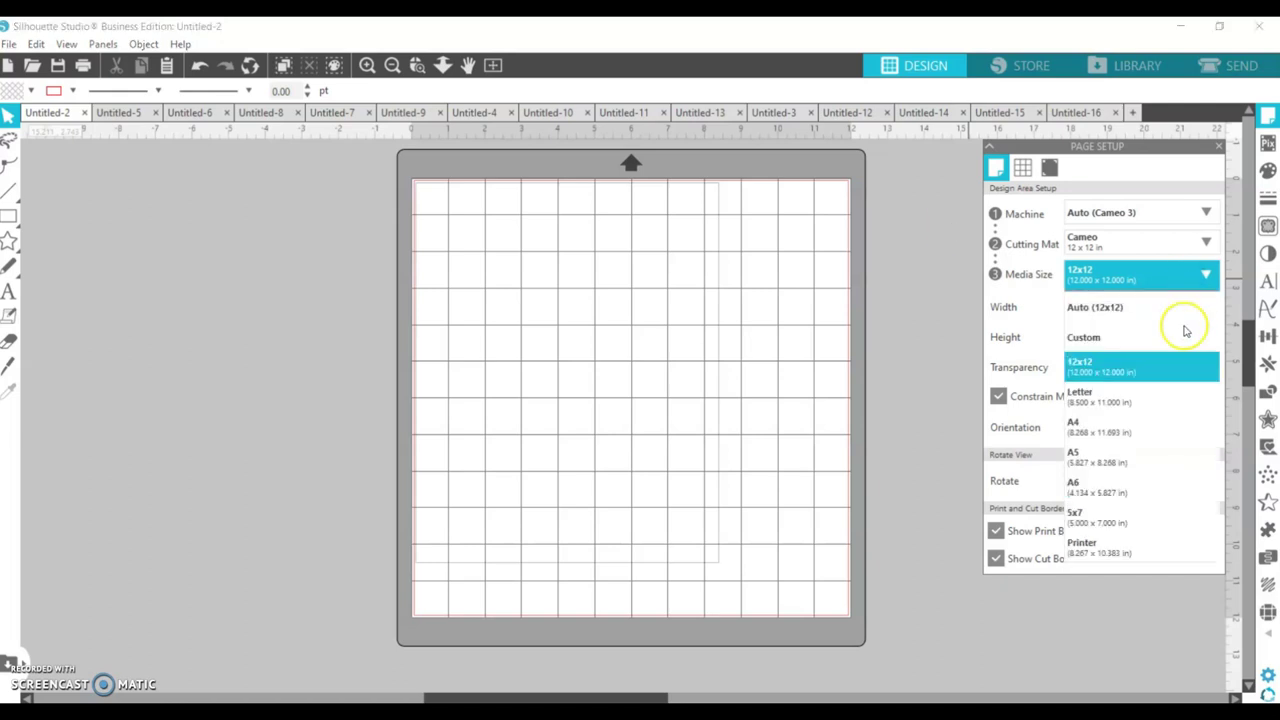
{"action": "left_click", "coordinate": [1118, 402]}
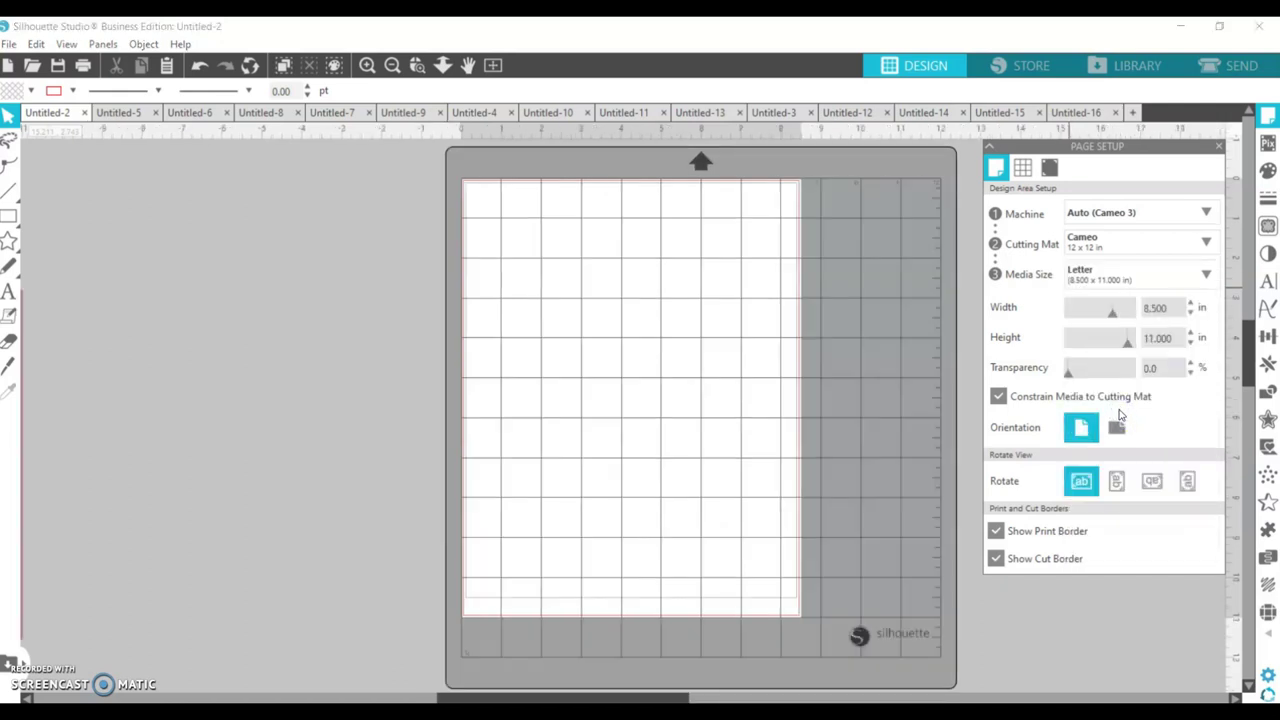
Step: Set the media size to Auto (12x12)
{"action": "left_click", "coordinate": [1137, 274]}
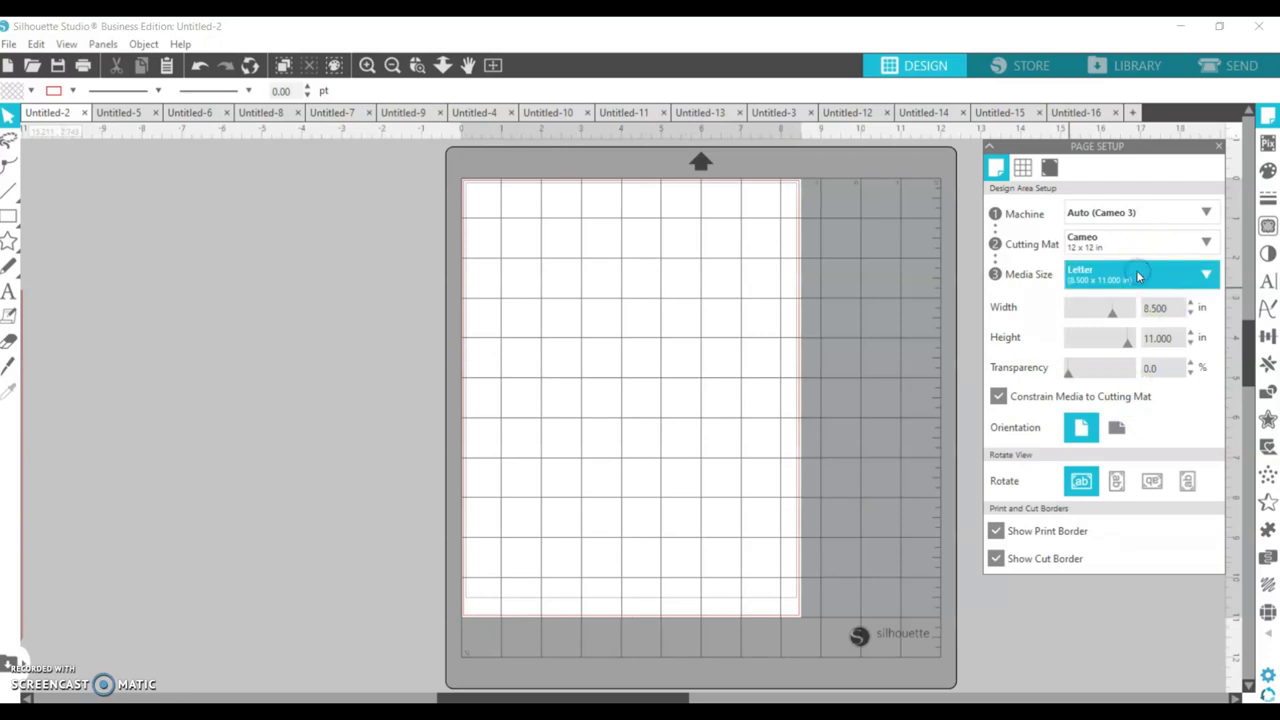
{"action": "left_click", "coordinate": [914, 226]}
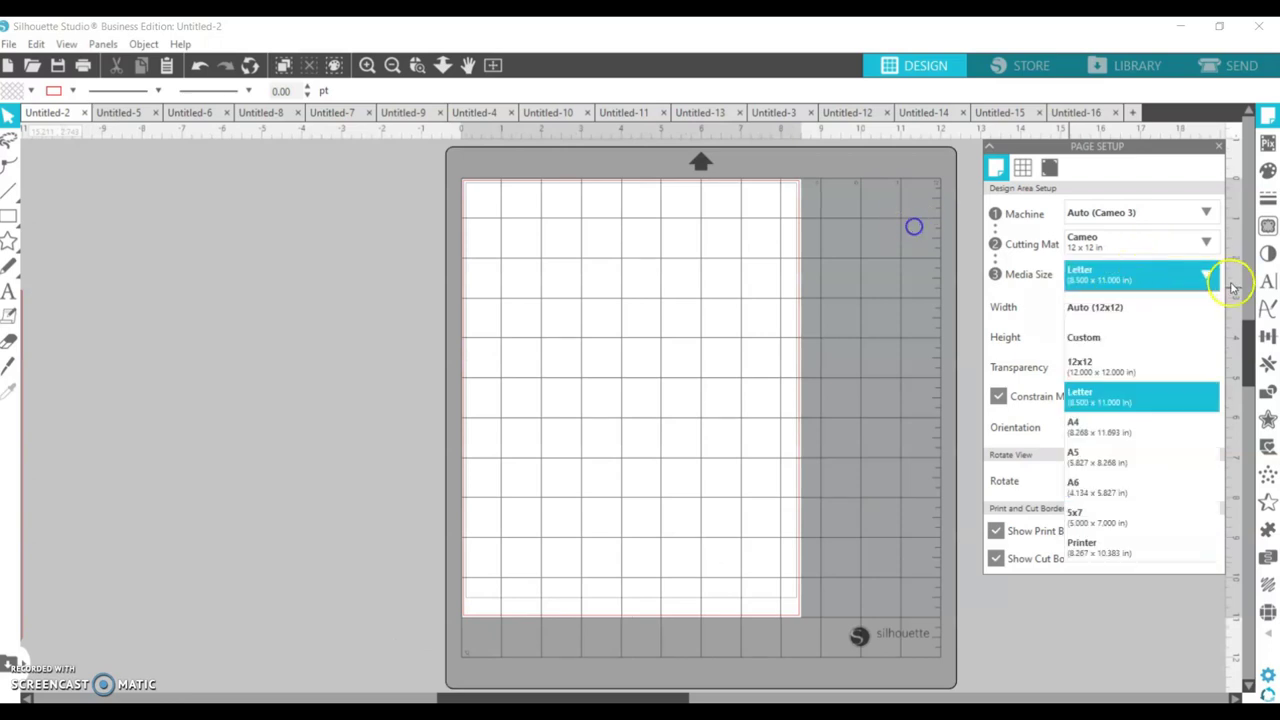
{"action": "left_click", "coordinate": [1142, 284]}
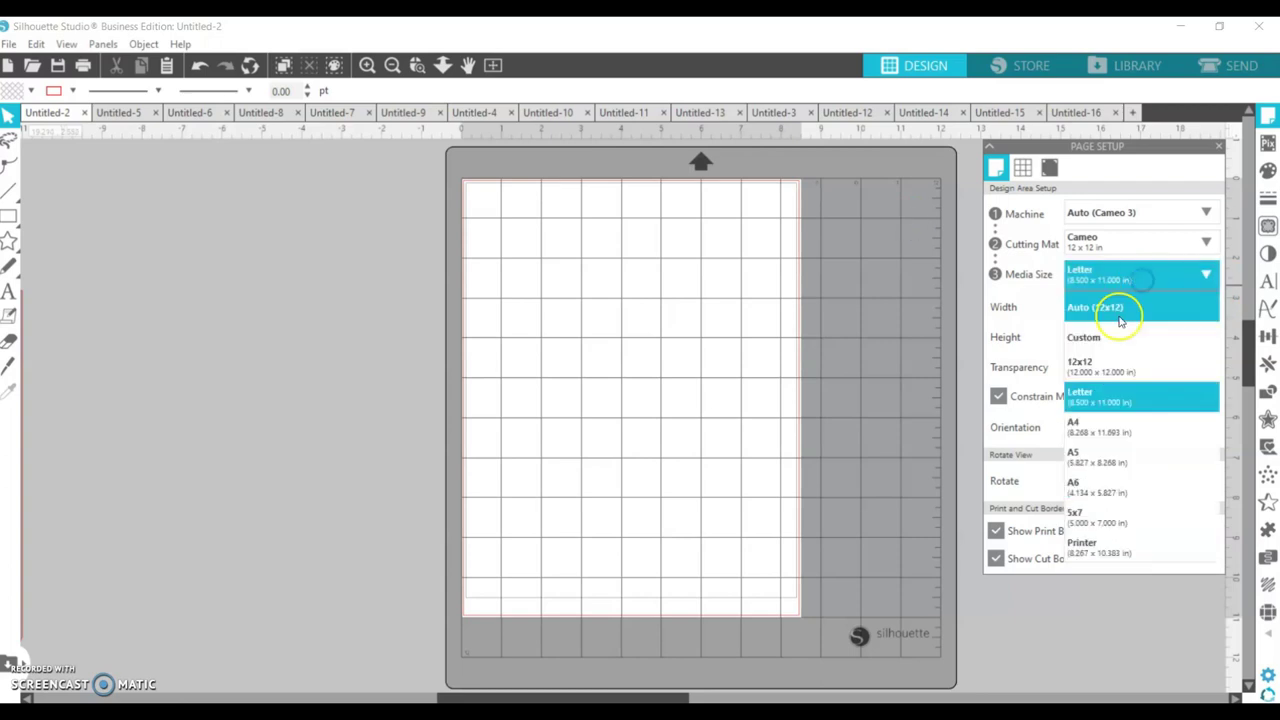
{"action": "left_click", "coordinate": [1118, 308]}
{"action": "left_click", "coordinate": [620, 343]}
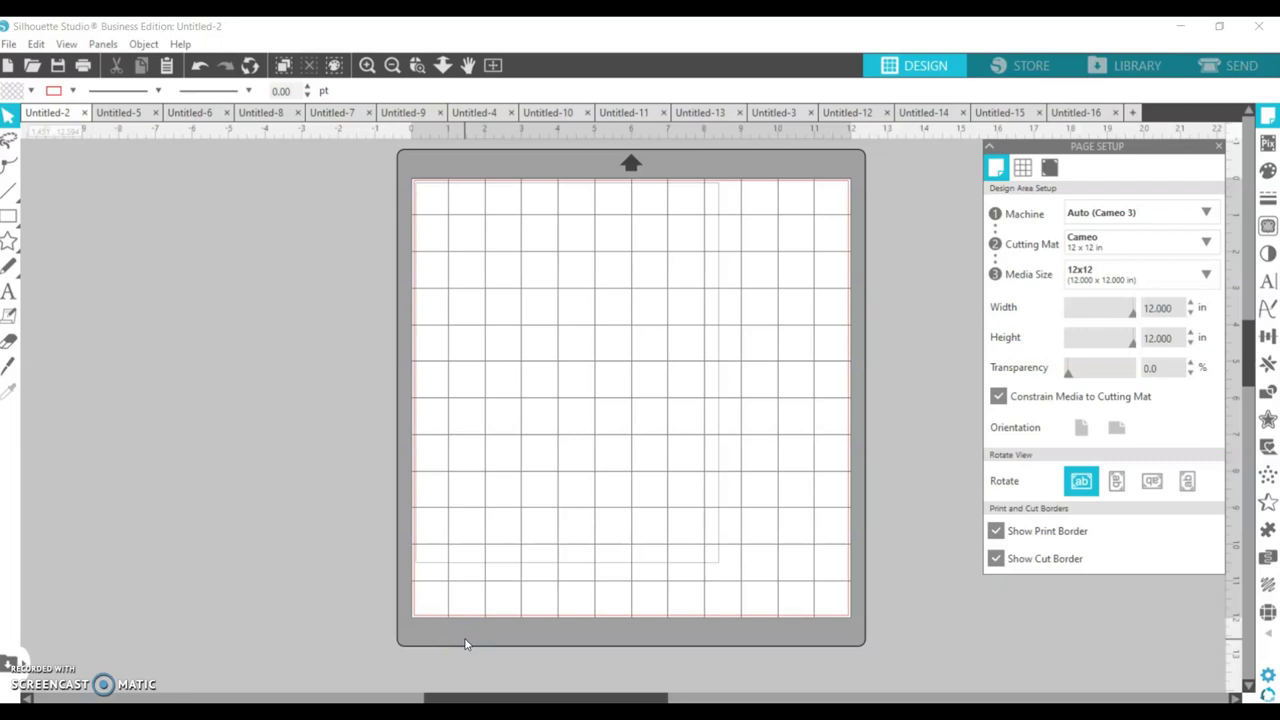
{"action": "left_click", "coordinate": [448, 594]}
{"action": "left_click", "coordinate": [568, 277]}
{"action": "left_click", "coordinate": [755, 38]}
Step: Switch to the Untitled-5 document and move the teal "beach time" design slightly up and to the right beside the mat
{"action": "left_click", "coordinate": [118, 114]}
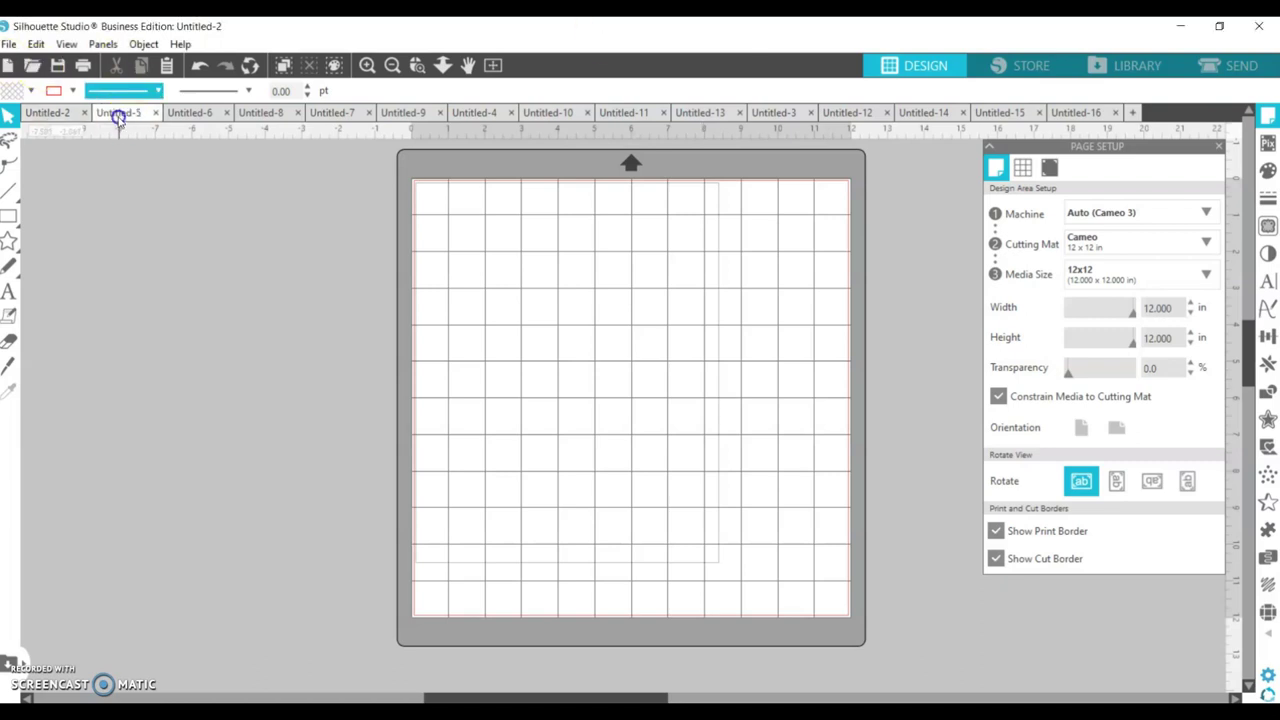
{"action": "left_click_drag", "start_coordinate": [494, 315], "coordinate": [534, 320]}
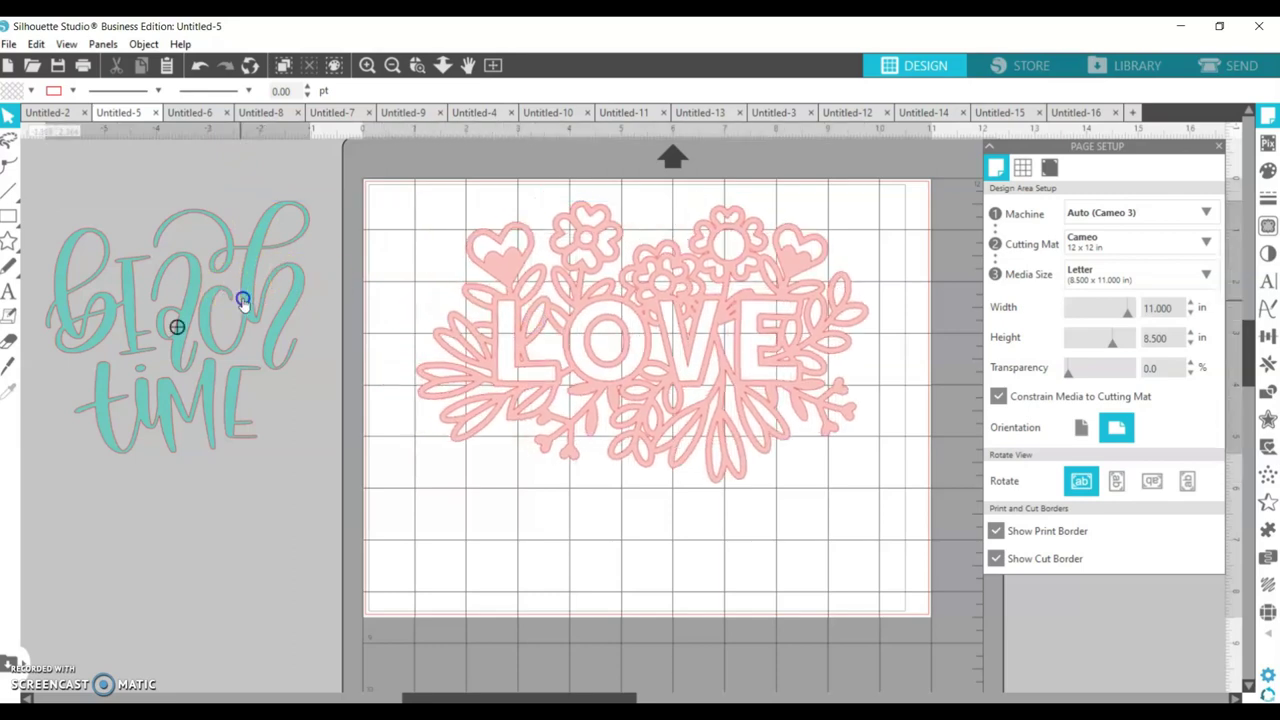
{"action": "left_click_drag", "start_coordinate": [240, 294], "coordinate": [252, 291]}
{"action": "left_click", "coordinate": [523, 271]}
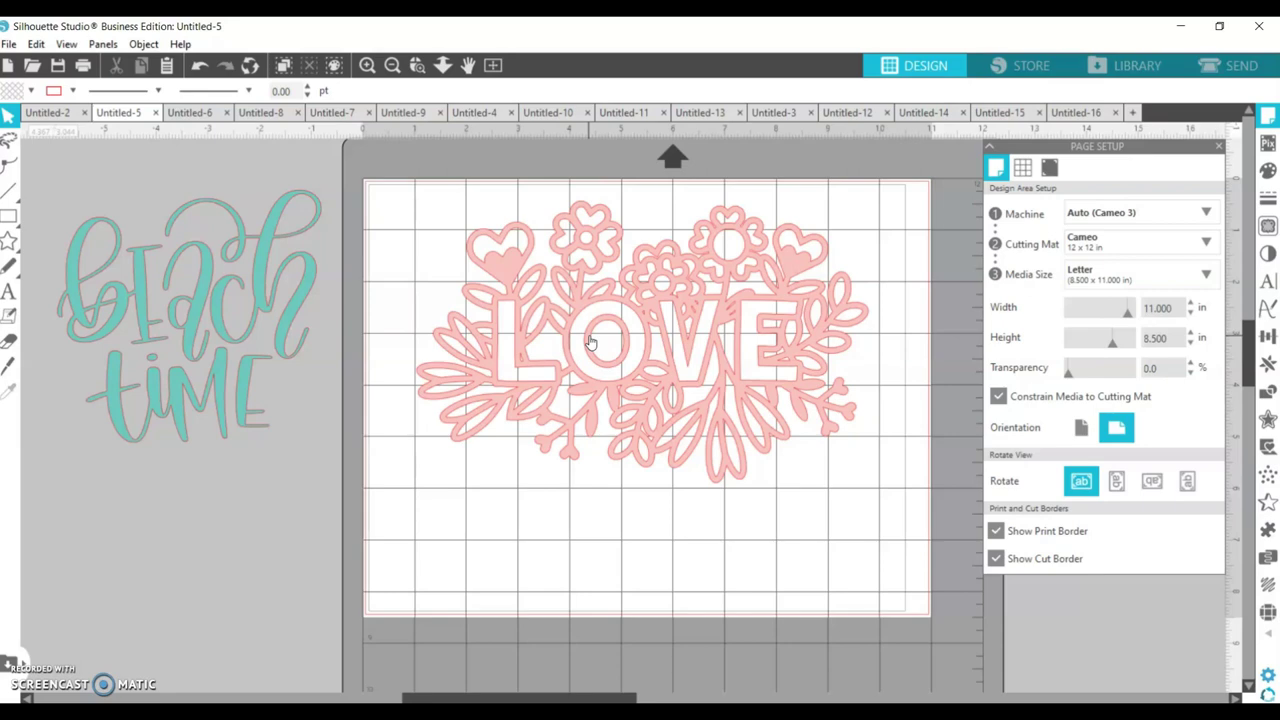
{"action": "left_click", "coordinate": [585, 294]}
Step: Switch to the Untitled-6 document and move the blue dandelion "Wish" design to the empty area left of the mat
{"action": "left_click", "coordinate": [188, 112]}
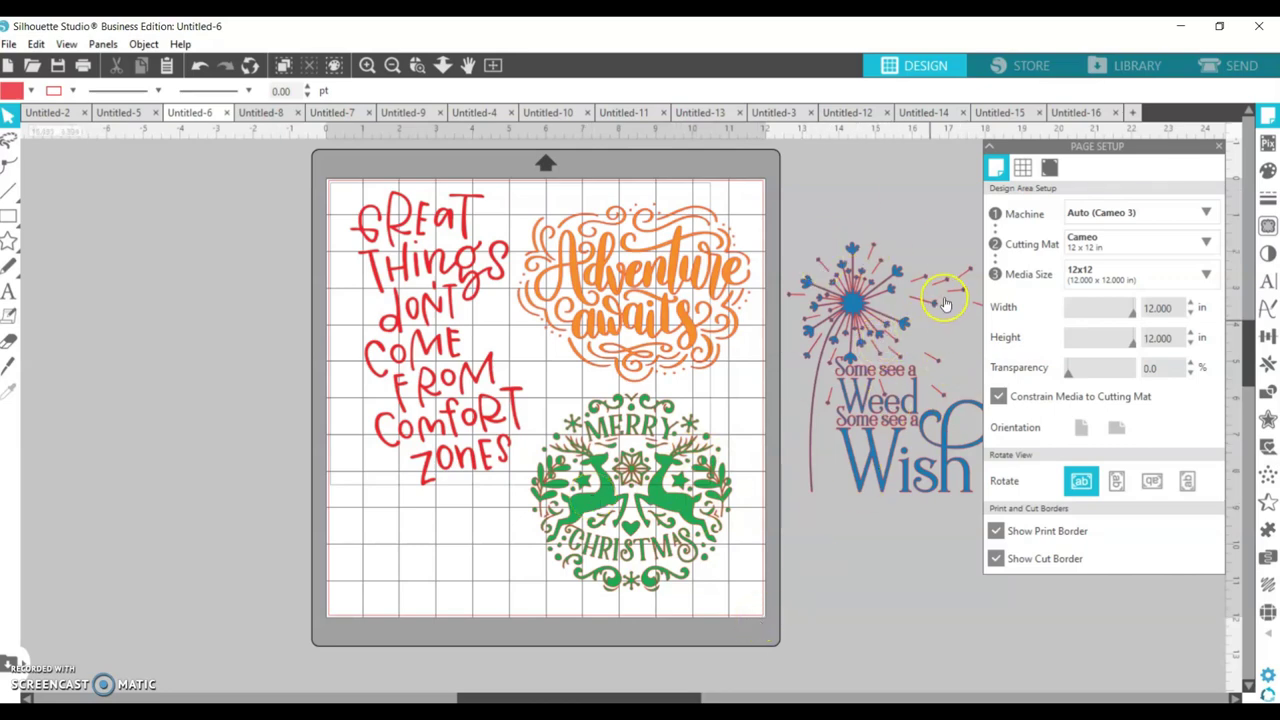
{"action": "left_click_drag", "start_coordinate": [862, 441], "coordinate": [156, 430]}
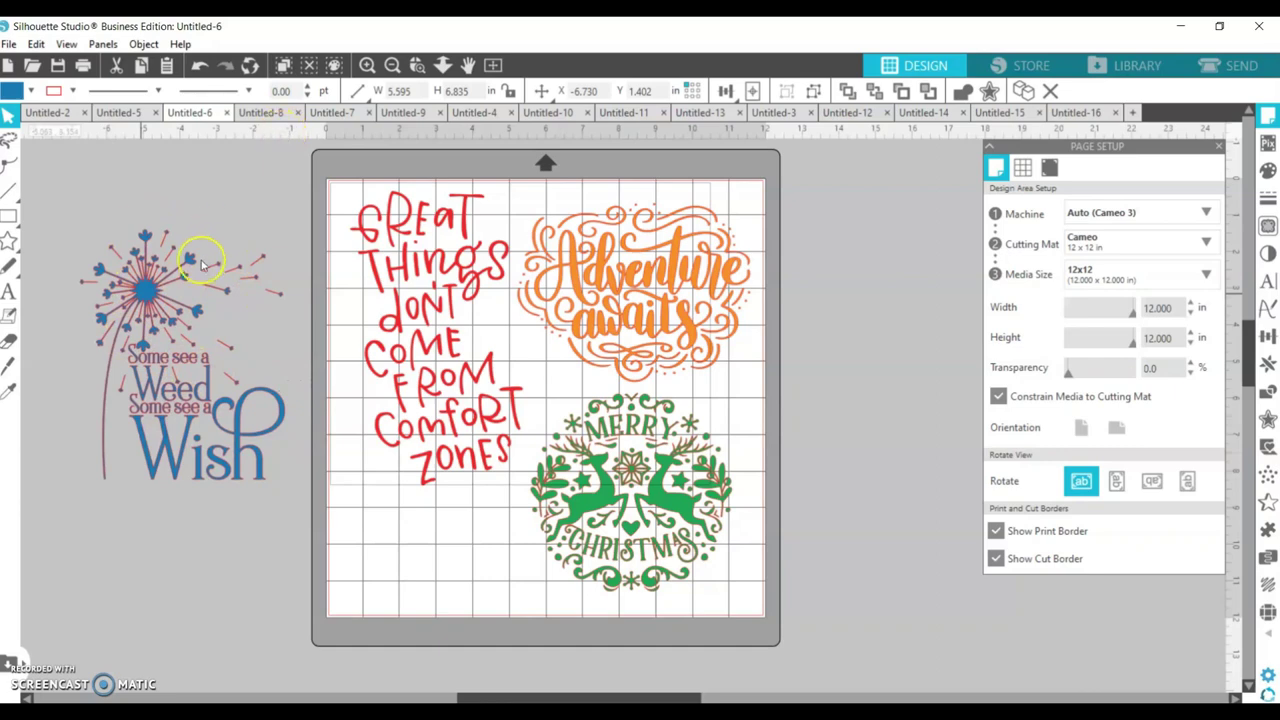
Step: Switch to the Untitled-8 document and examine the potted plants design up close
{"action": "left_click", "coordinate": [262, 115]}
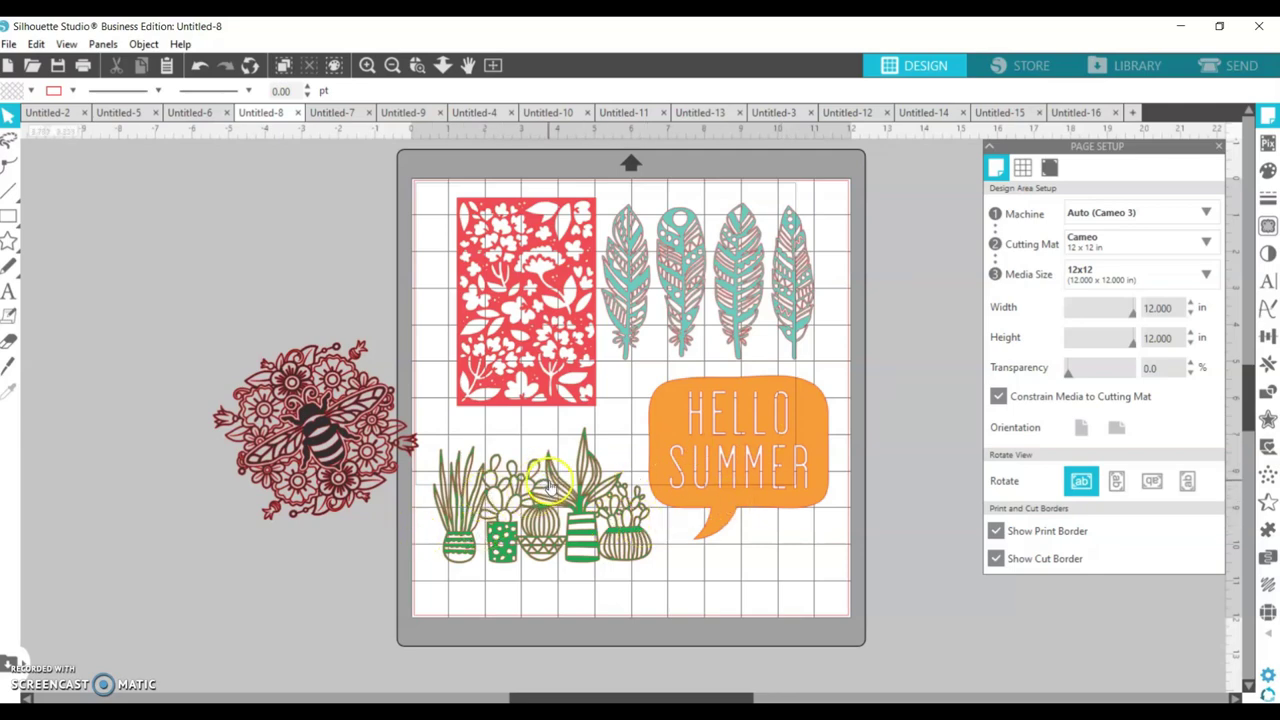
{"action": "left_click", "coordinate": [367, 65]}
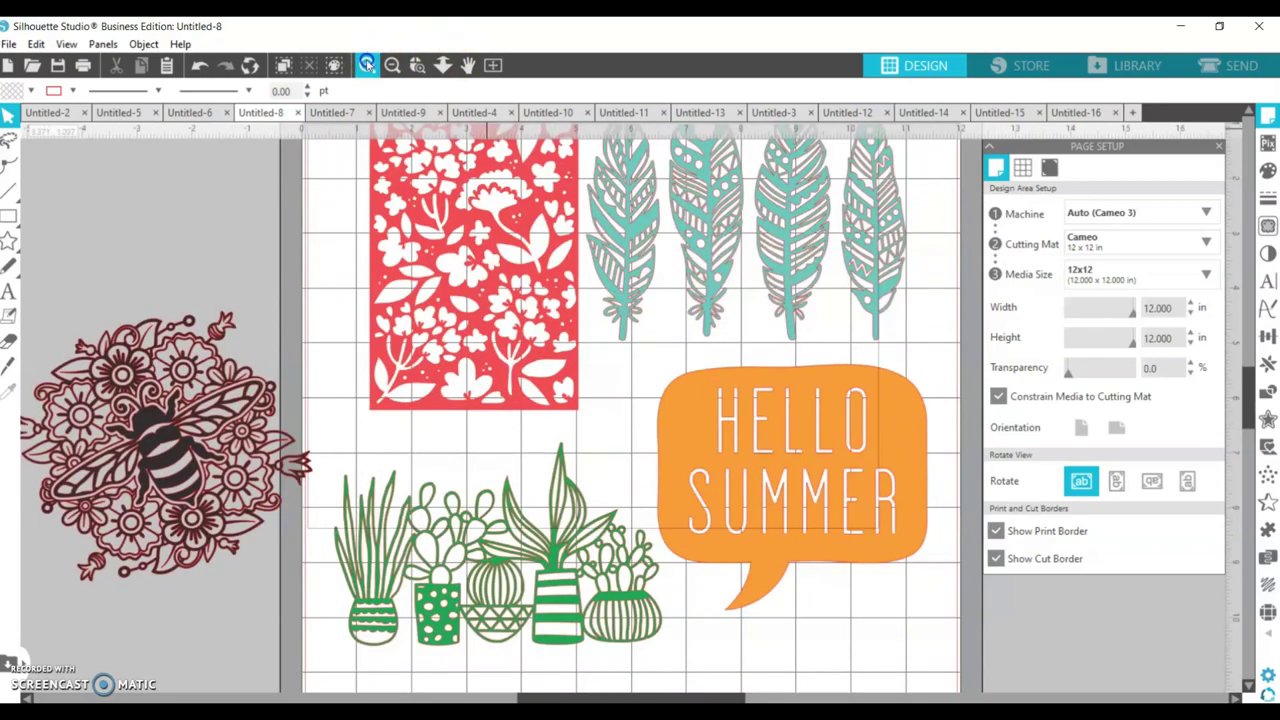
{"action": "scroll", "coordinate": [589, 497], "scroll_direction": "up", "scroll_amount": 1}
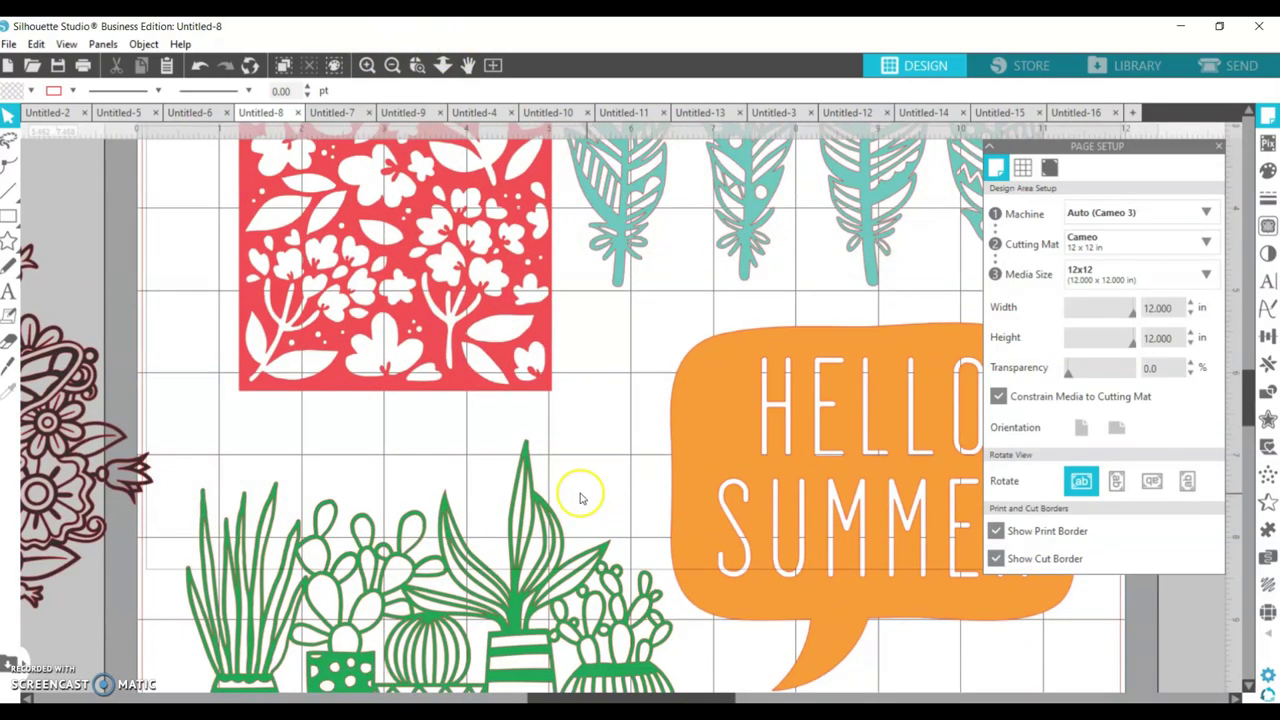
{"action": "scroll", "coordinate": [583, 497], "scroll_direction": "down", "scroll_amount": 1}
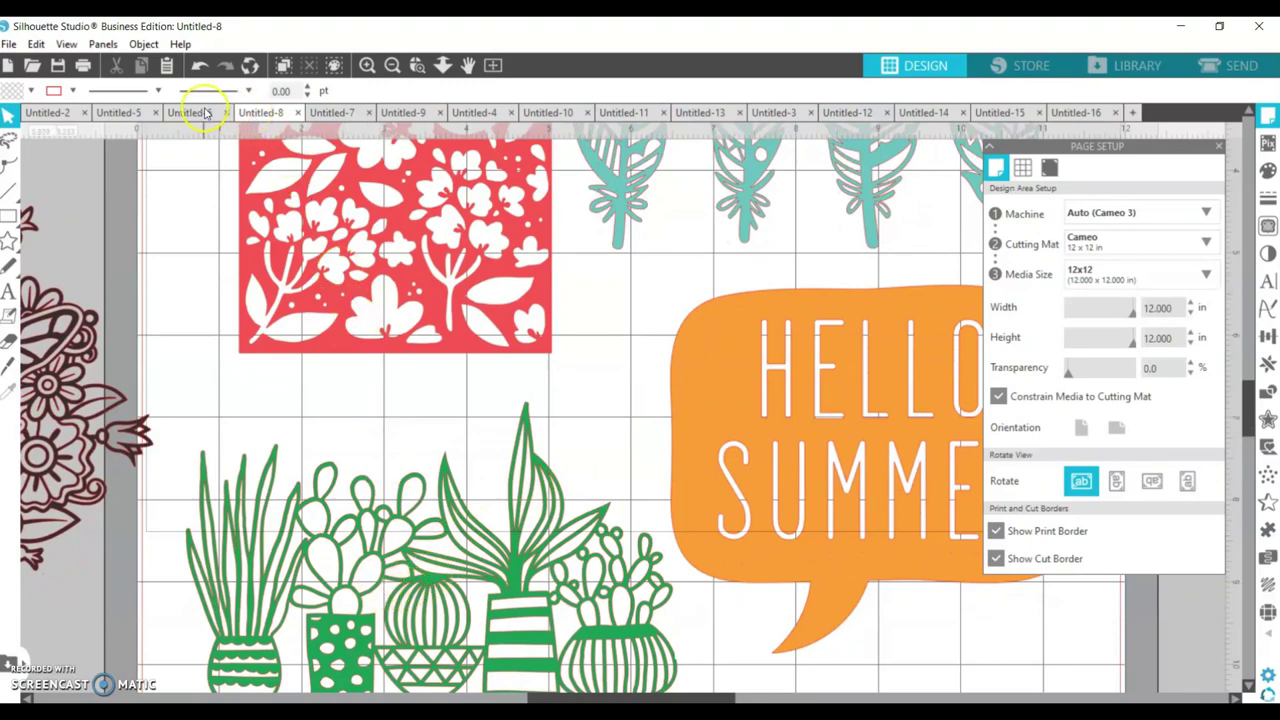
{"action": "left_click", "coordinate": [392, 65]}
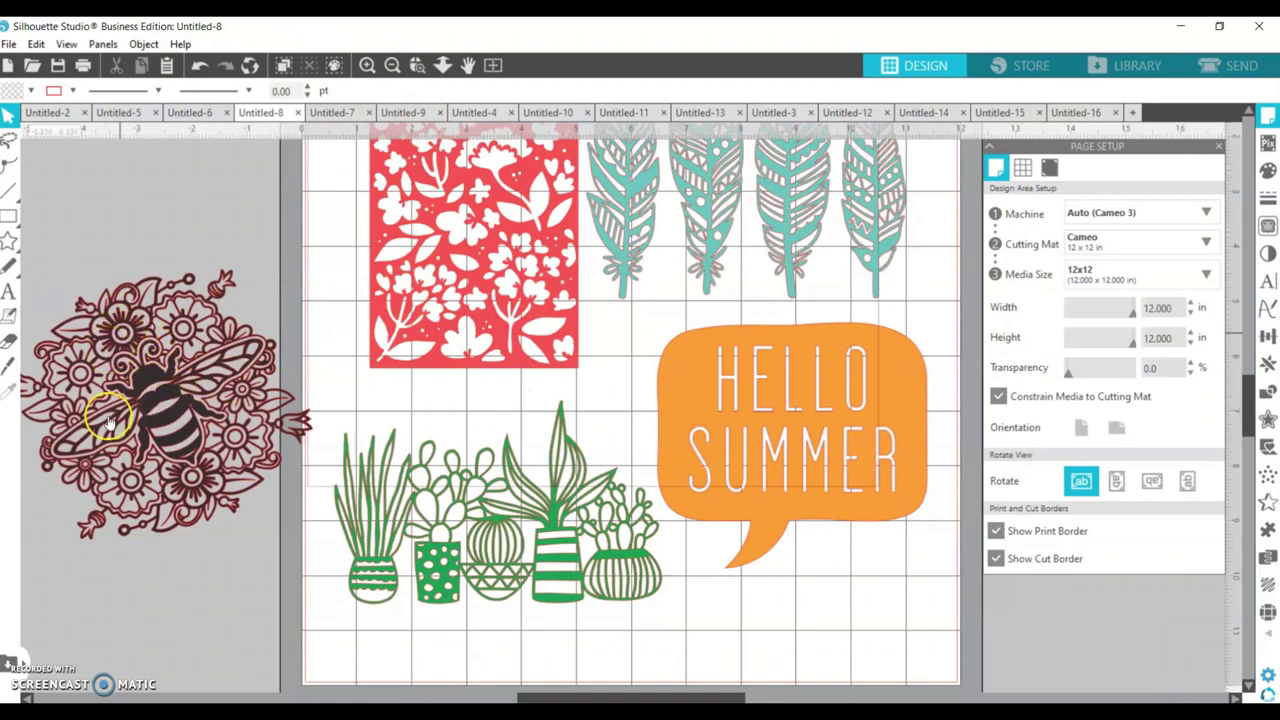
Step: Move the bee and flower mandala slightly to the right beside the mat and deselect it
{"action": "left_click_drag", "start_coordinate": [178, 475], "coordinate": [200, 462]}
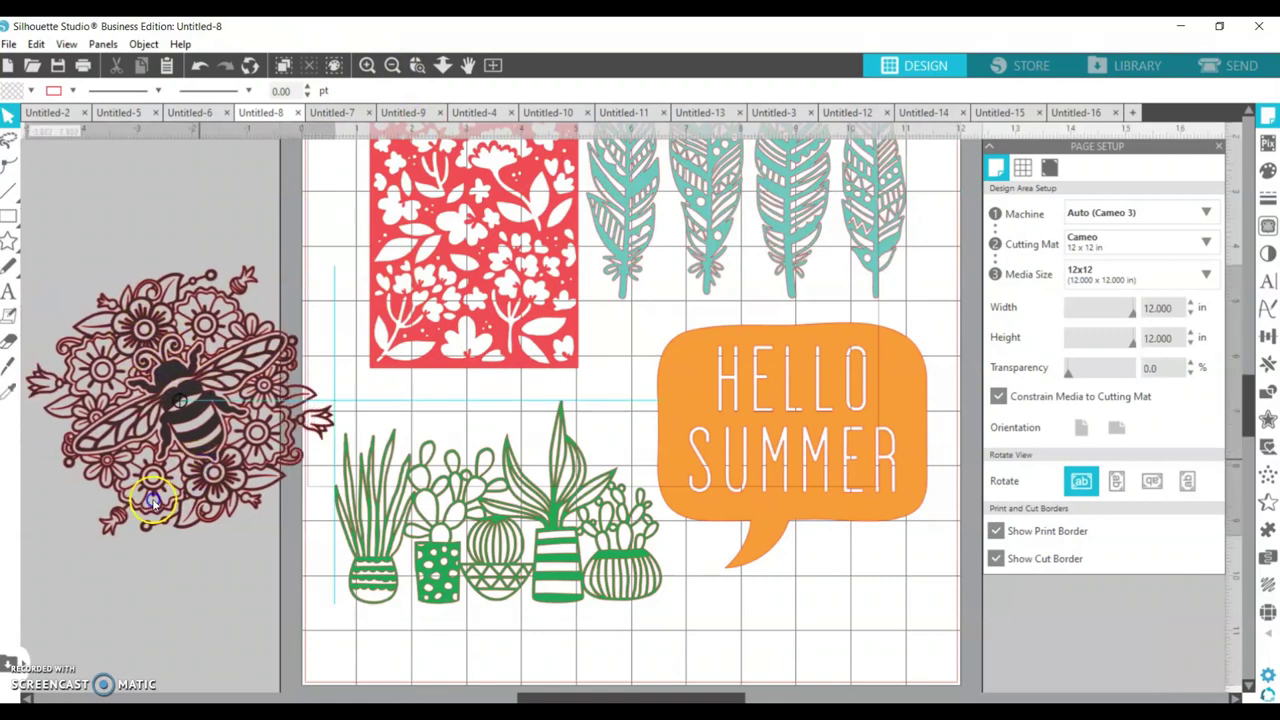
{"action": "left_click", "coordinate": [118, 516]}
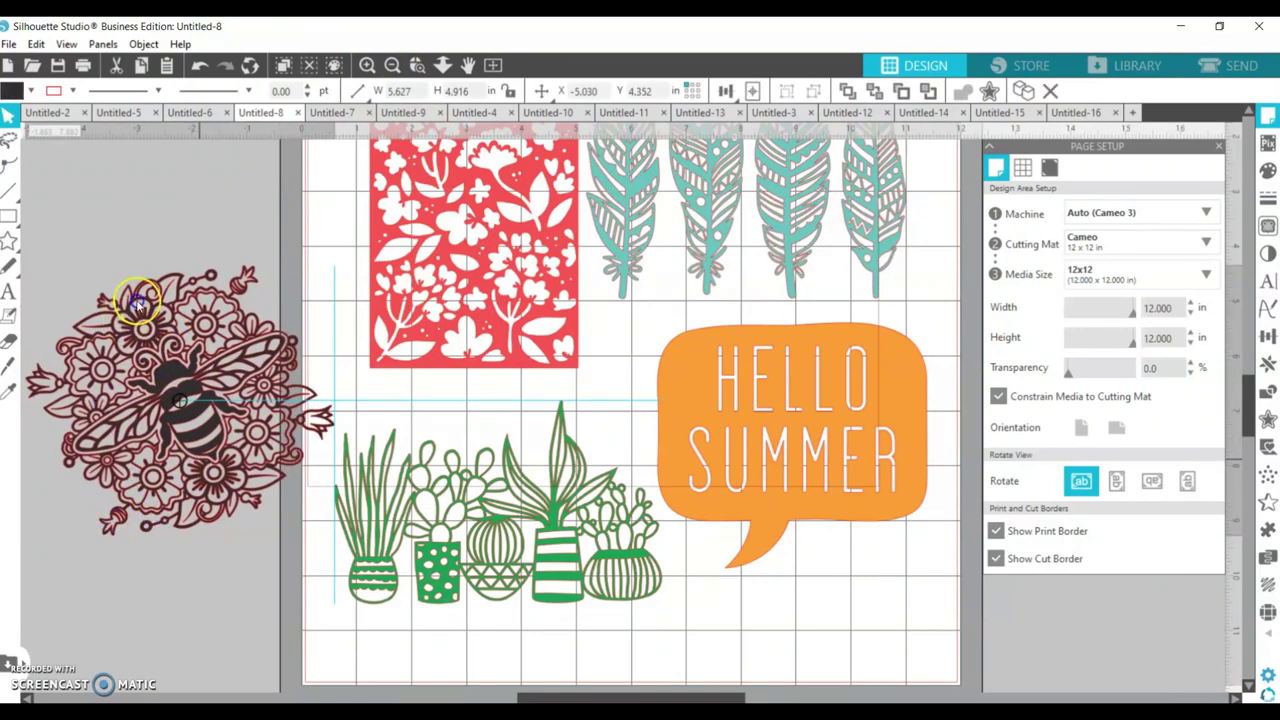
{"action": "left_click_drag", "start_coordinate": [123, 322], "coordinate": [125, 322]}
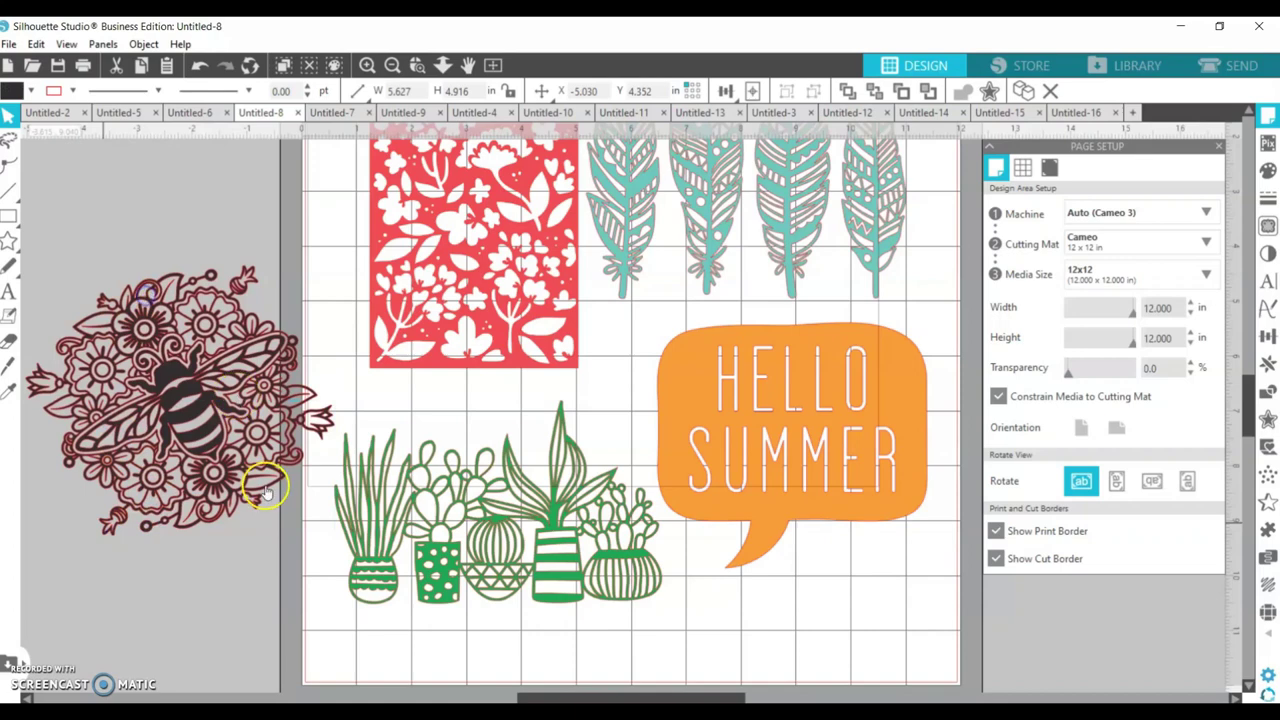
{"action": "left_click", "coordinate": [371, 279]}
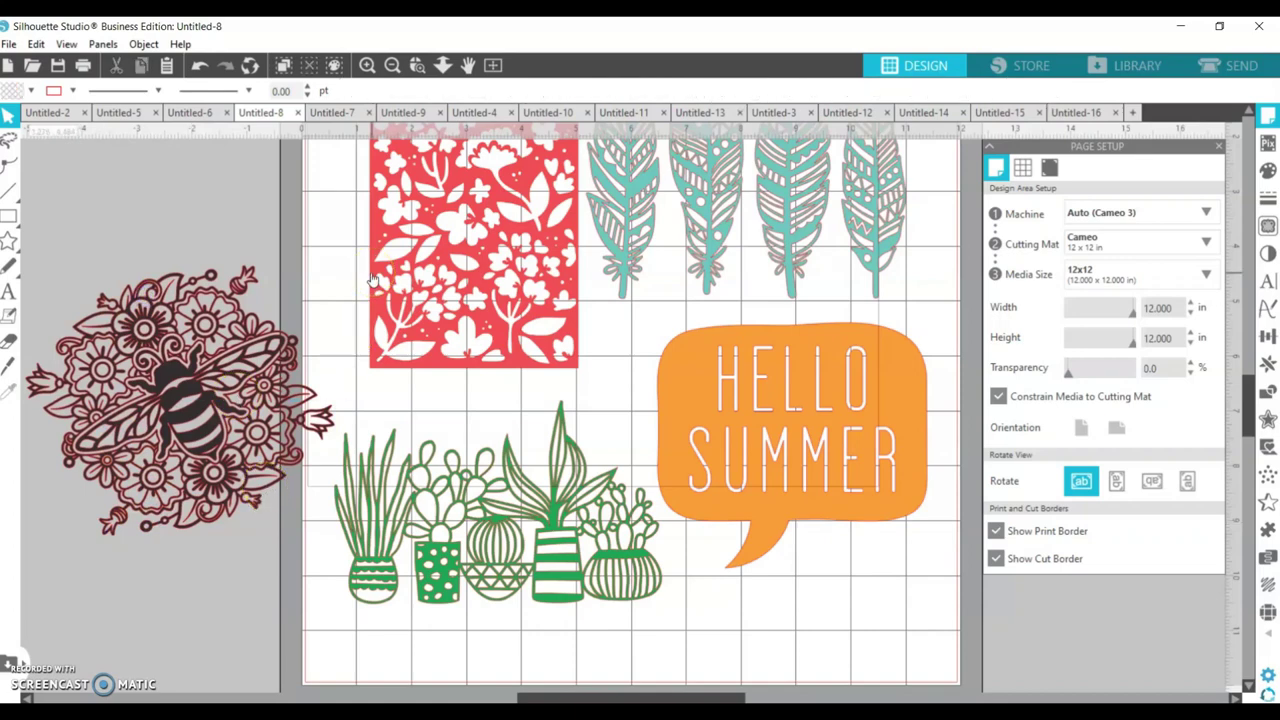
{"action": "left_click", "coordinate": [338, 168]}
Step: Switch to the Untitled-7 document and examine the distressed "THANK YOU" lettering up close
{"action": "left_click", "coordinate": [322, 113]}
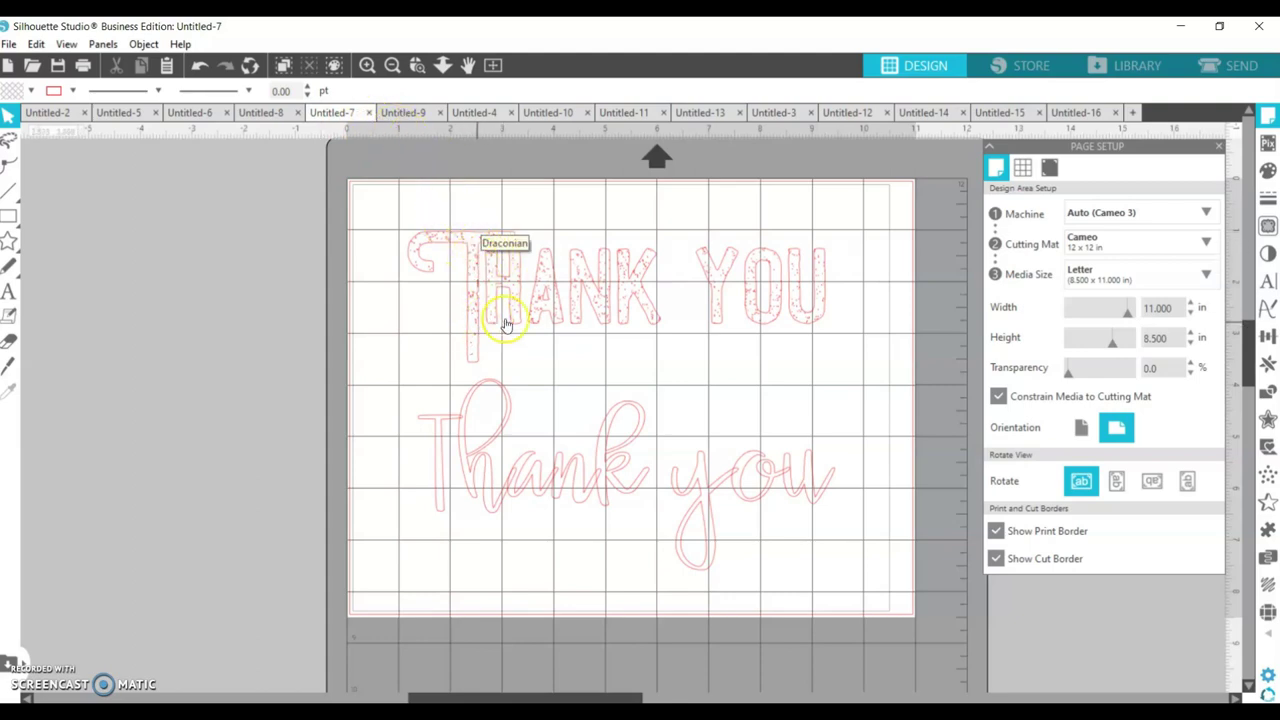
{"action": "left_click", "coordinate": [369, 65]}
{"action": "left_click", "coordinate": [369, 65]}
{"action": "scroll", "coordinate": [443, 309], "scroll_direction": "up", "scroll_amount": 3}
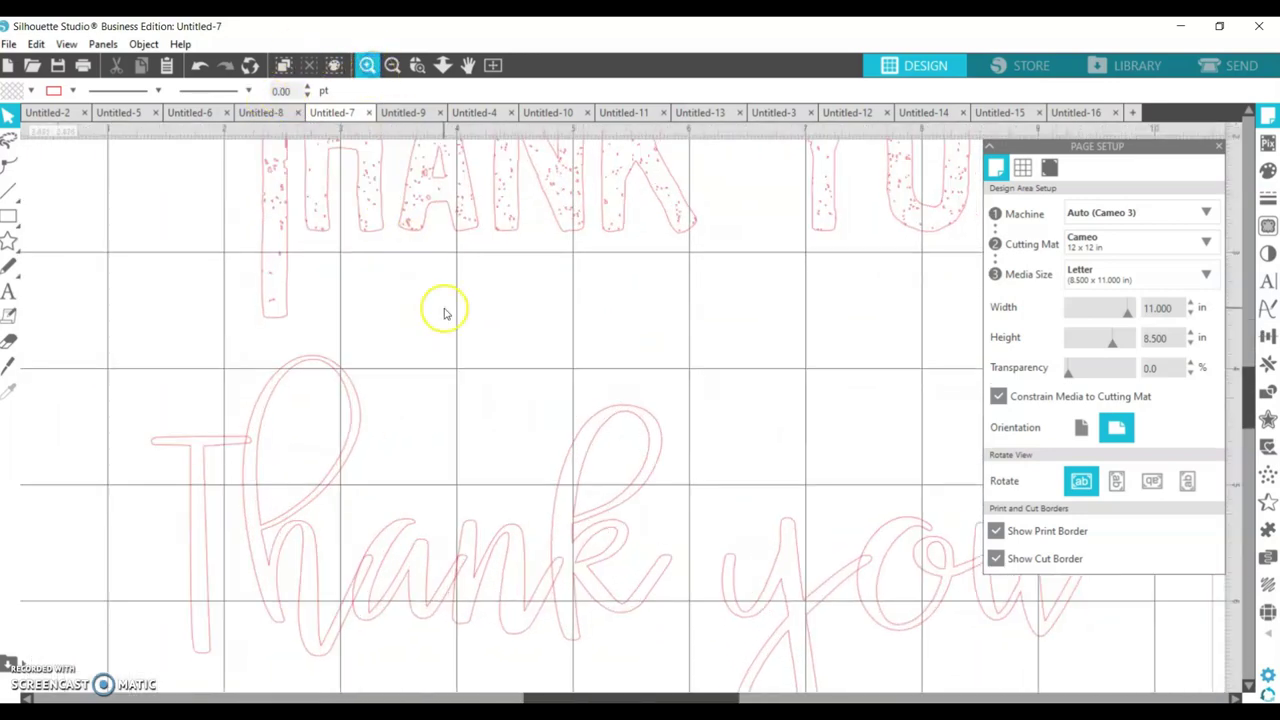
{"action": "scroll", "coordinate": [445, 313], "scroll_direction": "up", "scroll_amount": 2}
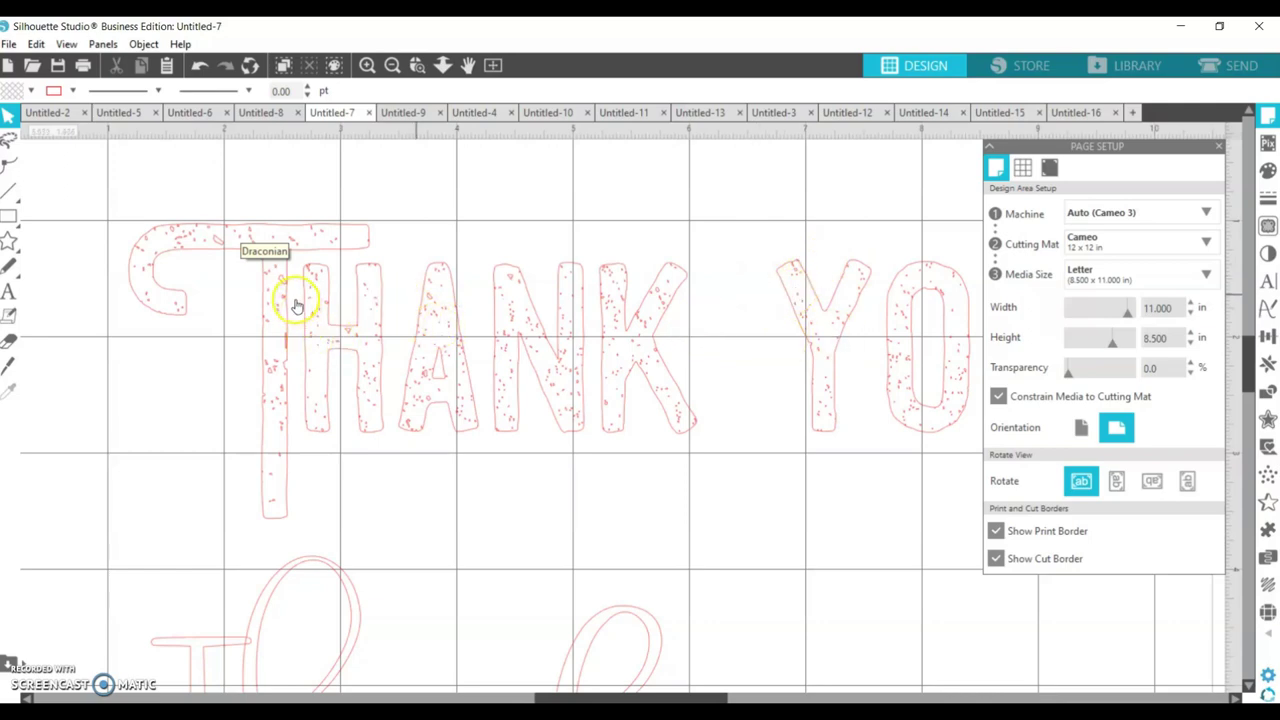
{"action": "left_click", "coordinate": [391, 66]}
{"action": "left_click", "coordinate": [557, 428]}
{"action": "scroll", "coordinate": [540, 480], "scroll_direction": "down", "scroll_amount": 3}
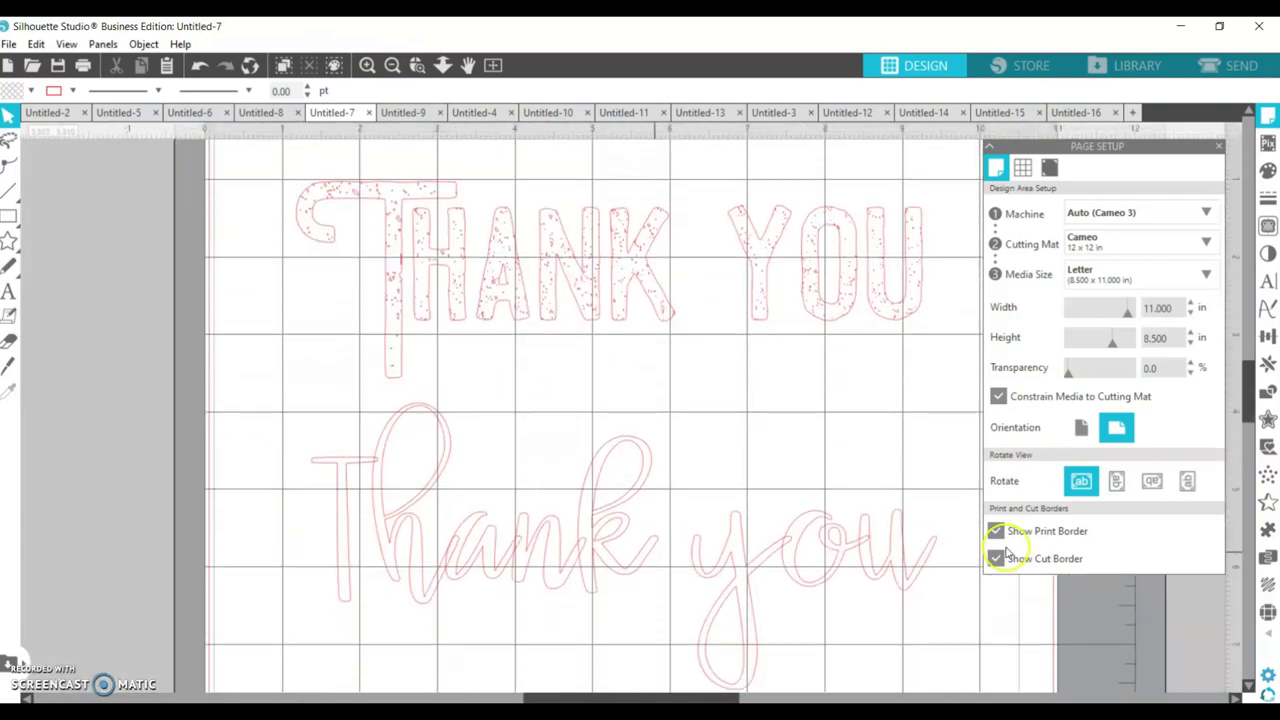
Step: Weld the overlapping letters of the script "Thank you" text
{"action": "left_click", "coordinate": [457, 549]}
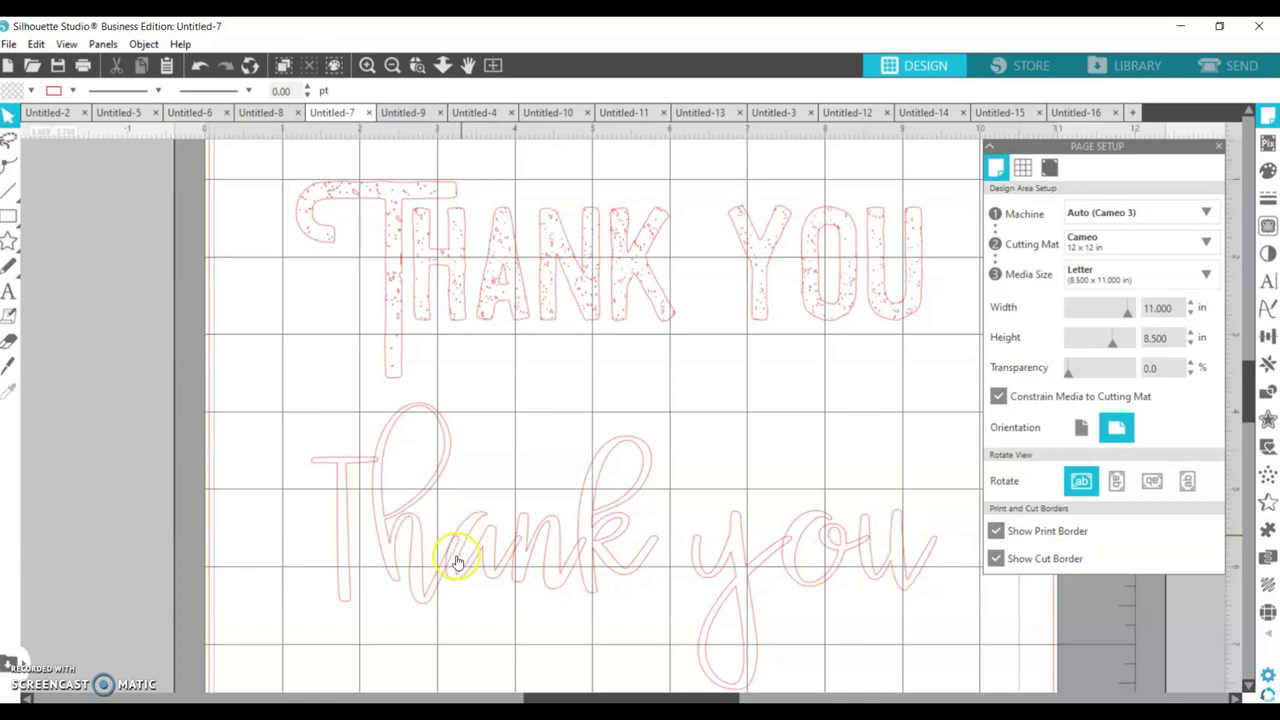
{"action": "left_click", "coordinate": [282, 428]}
{"action": "left_click", "coordinate": [357, 499]}
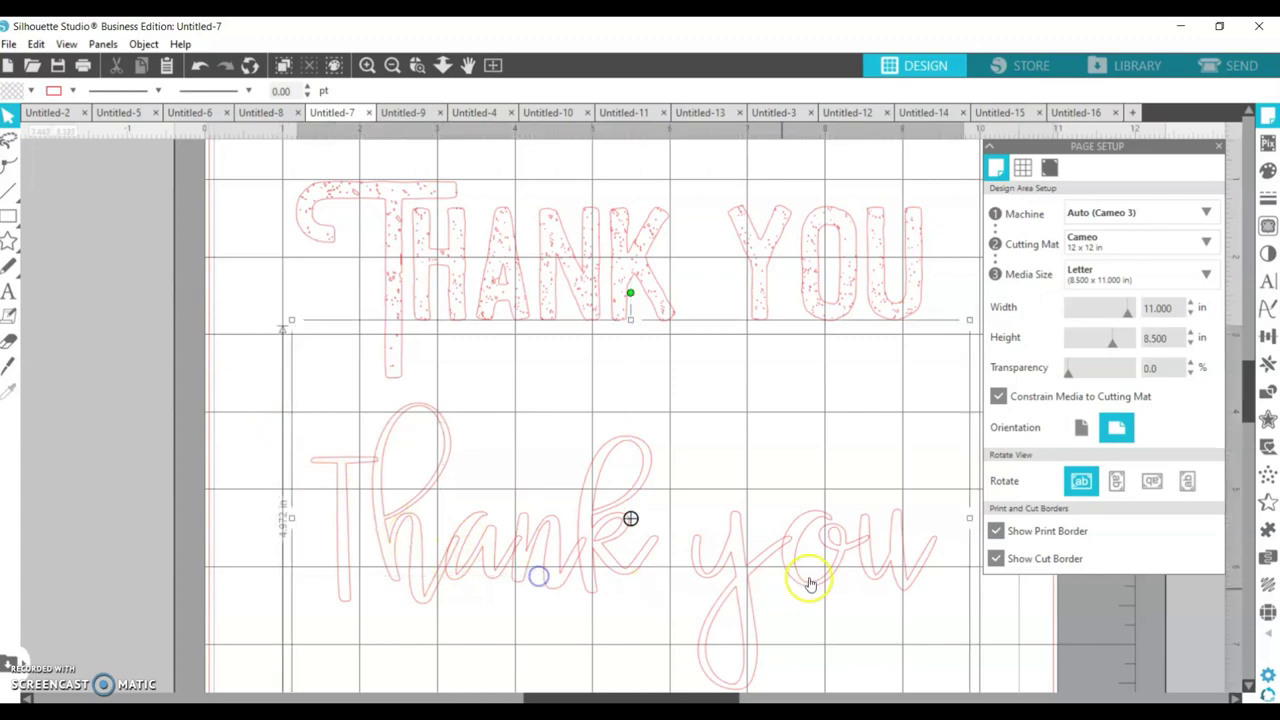
{"action": "left_click", "coordinate": [575, 530]}
{"action": "right_click", "coordinate": [579, 530]}
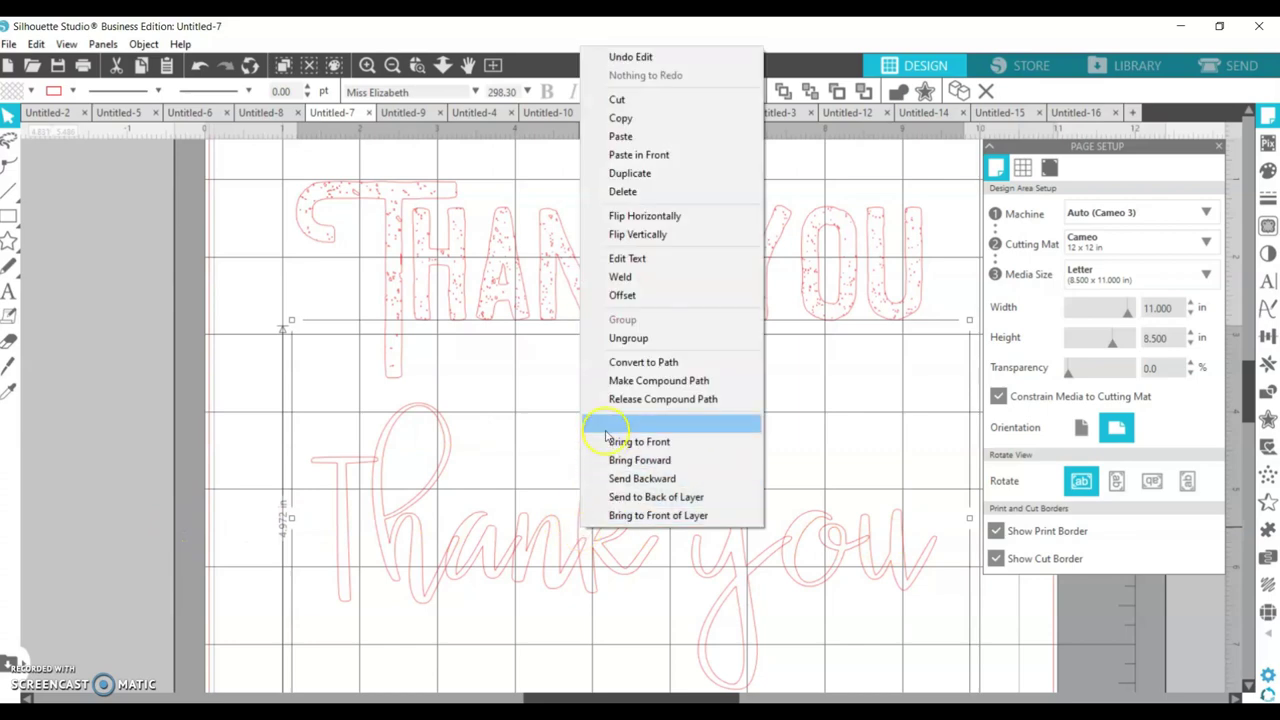
{"action": "left_click", "coordinate": [630, 277]}
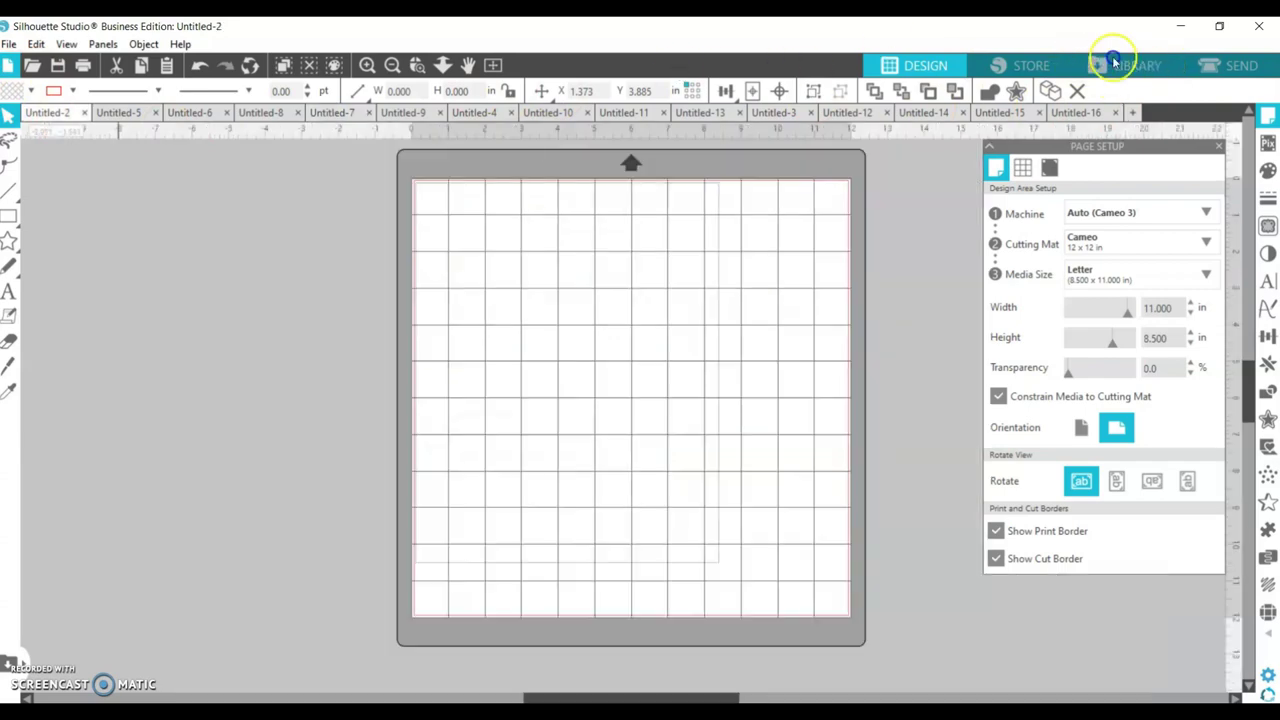
Step: Open the design library and browse all files back from the "be" names to the 3D flowers, boxes and bows
{"action": "left_click", "coordinate": [1115, 64]}
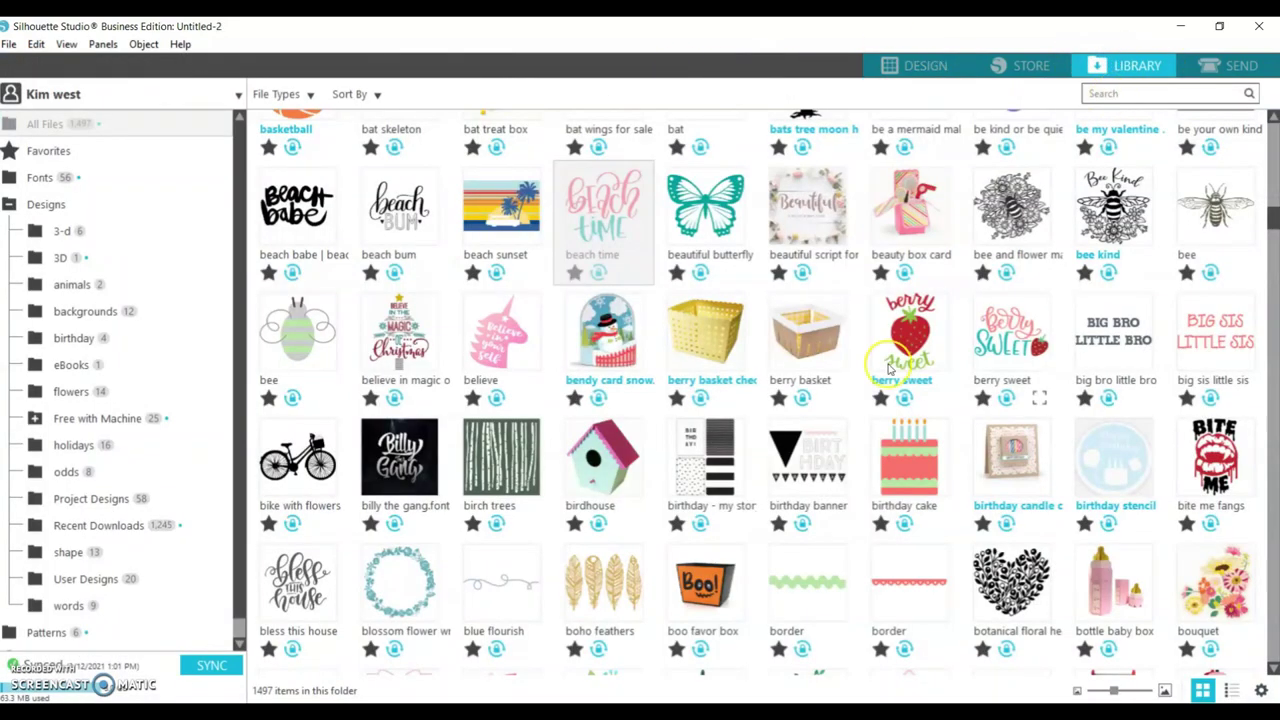
{"action": "scroll", "coordinate": [900, 380], "scroll_direction": "up", "scroll_amount": 10}
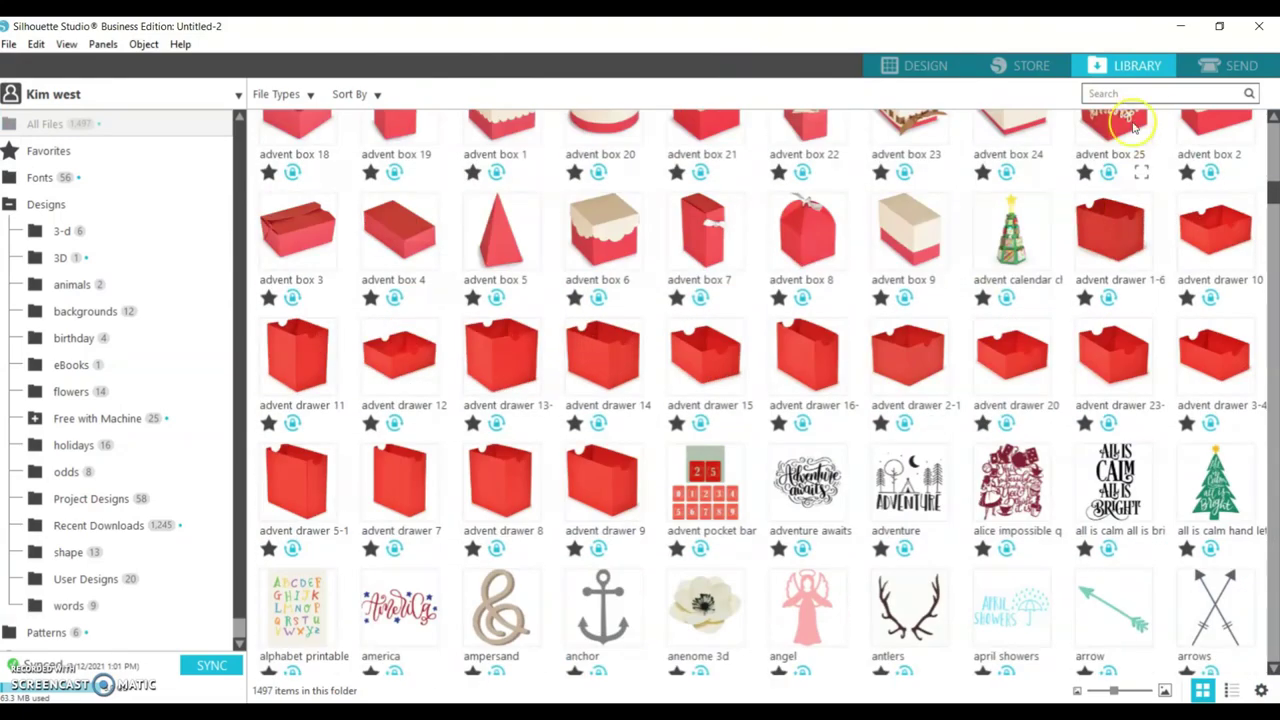
{"action": "scroll", "coordinate": [1133, 254], "scroll_direction": "up", "scroll_amount": 3}
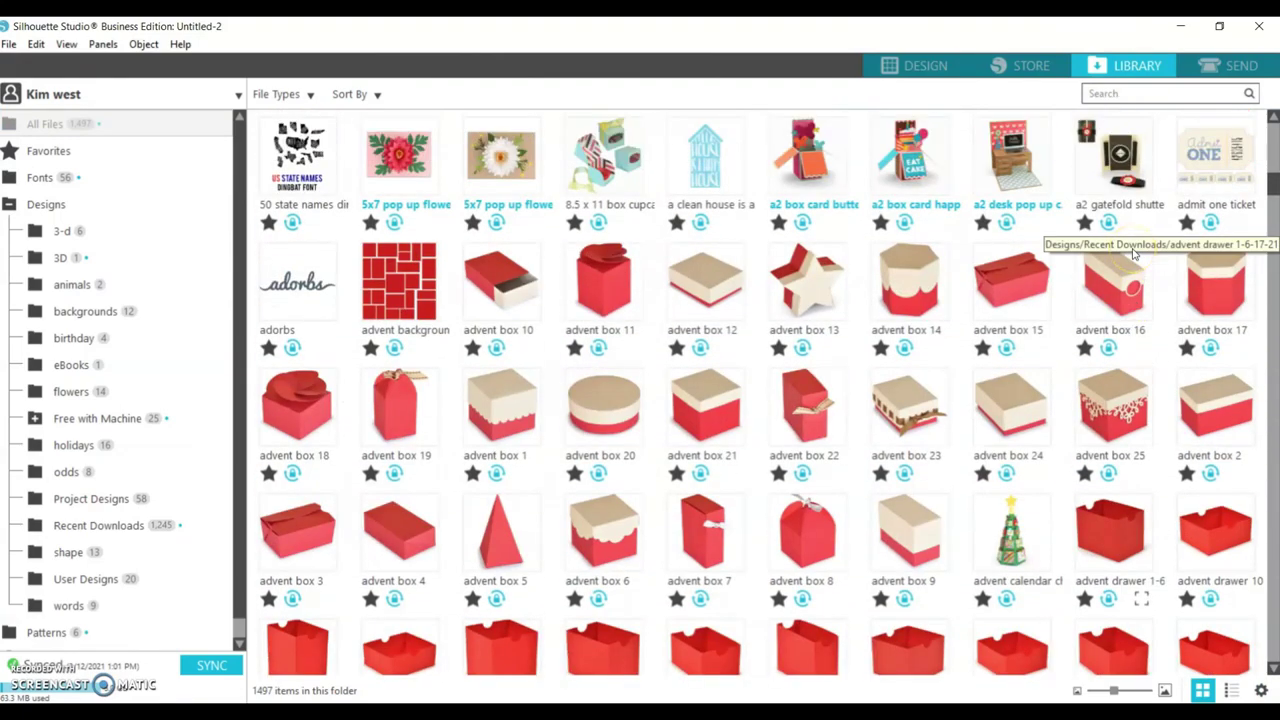
{"action": "scroll", "coordinate": [1133, 254], "scroll_direction": "up", "scroll_amount": 1}
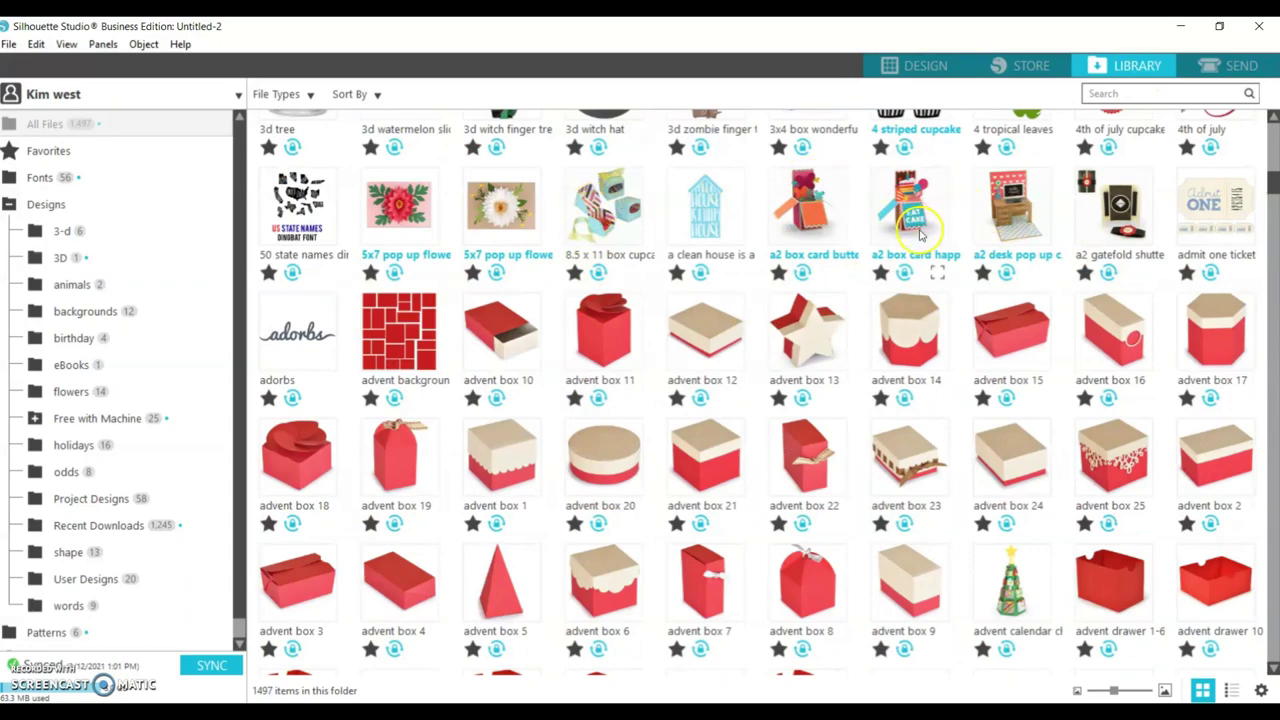
{"action": "scroll", "coordinate": [930, 220], "scroll_direction": "up", "scroll_amount": 2}
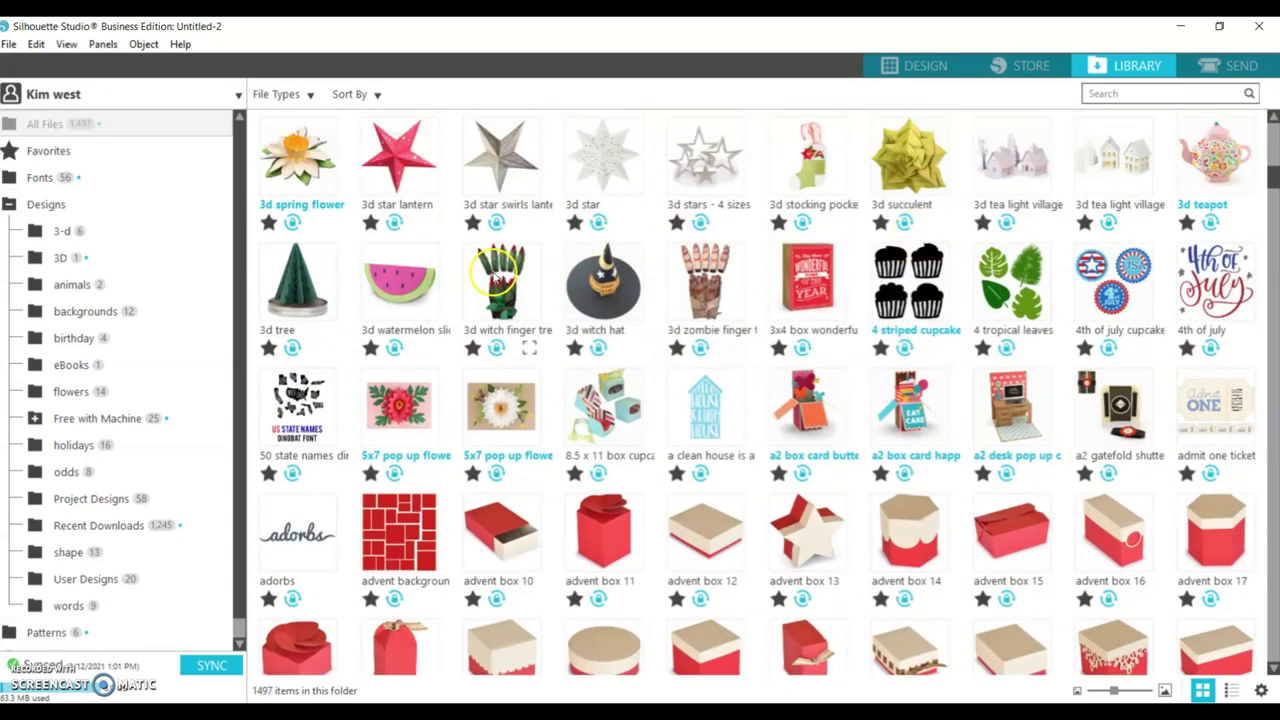
{"action": "scroll", "coordinate": [500, 275], "scroll_direction": "up", "scroll_amount": 1}
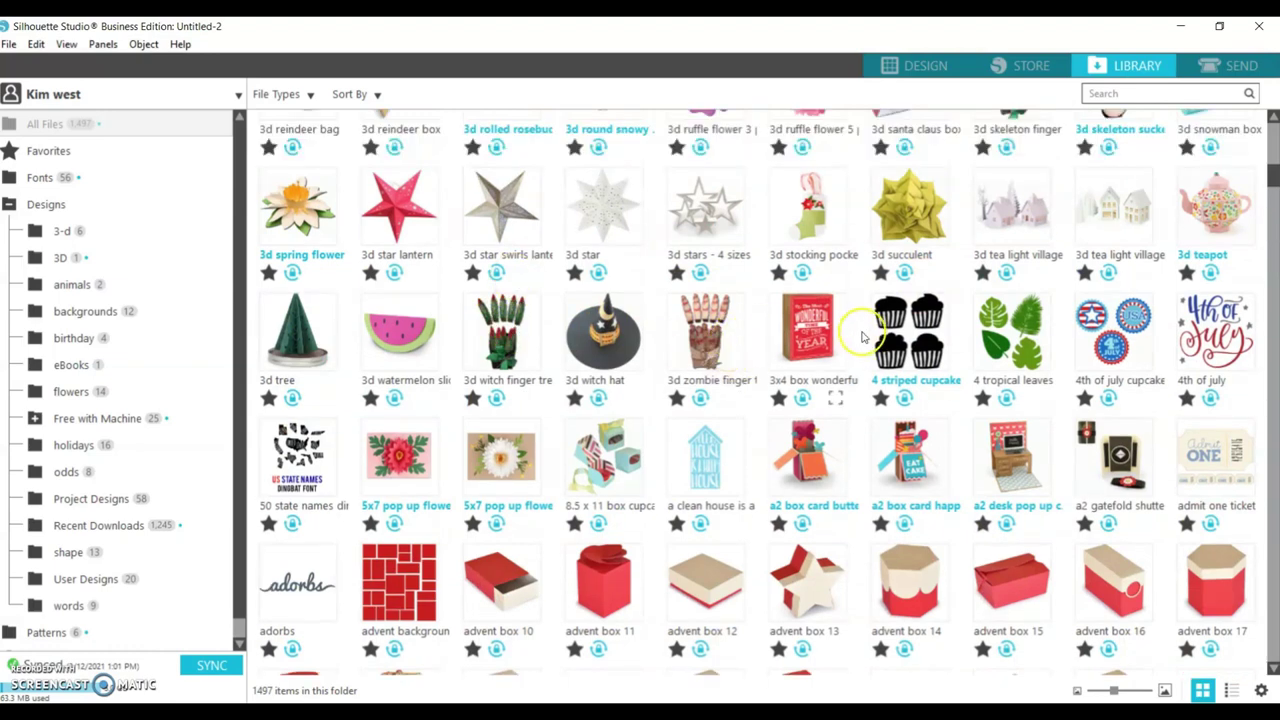
{"action": "scroll", "coordinate": [868, 336], "scroll_direction": "up", "scroll_amount": 1}
{"action": "scroll", "coordinate": [868, 336], "scroll_direction": "up", "scroll_amount": 2}
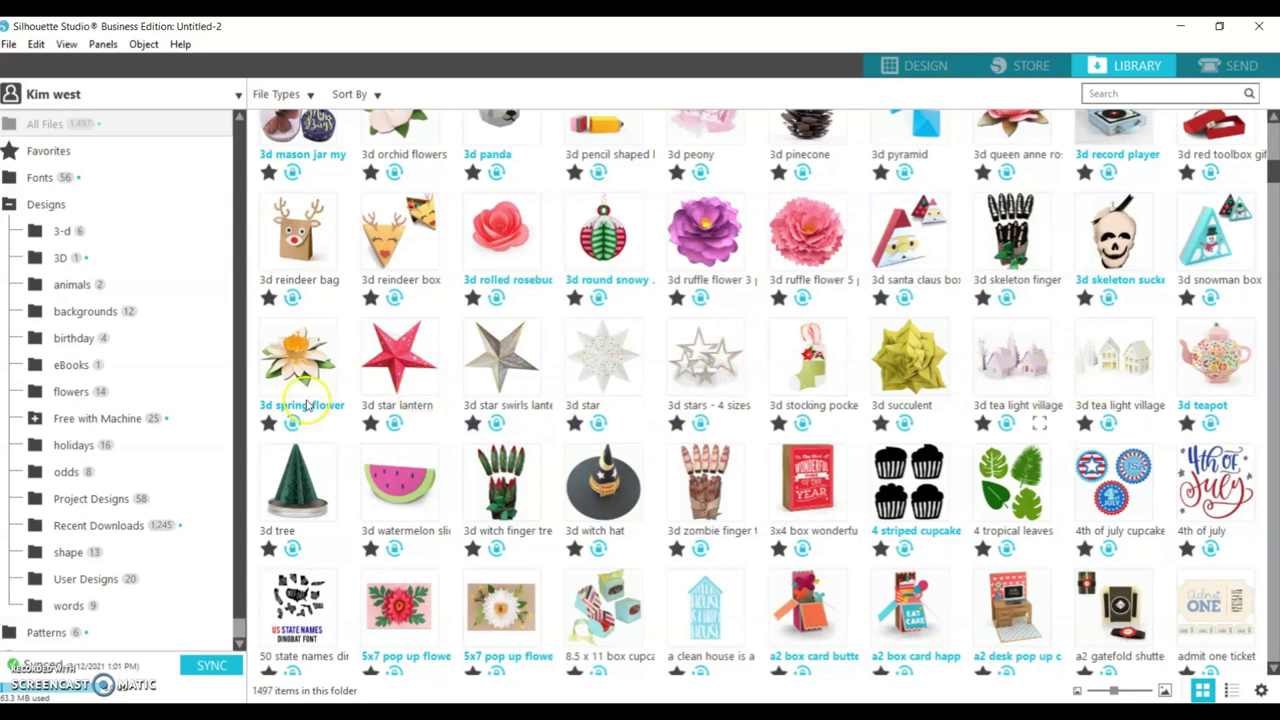
{"action": "scroll", "coordinate": [308, 405], "scroll_direction": "up", "scroll_amount": 1}
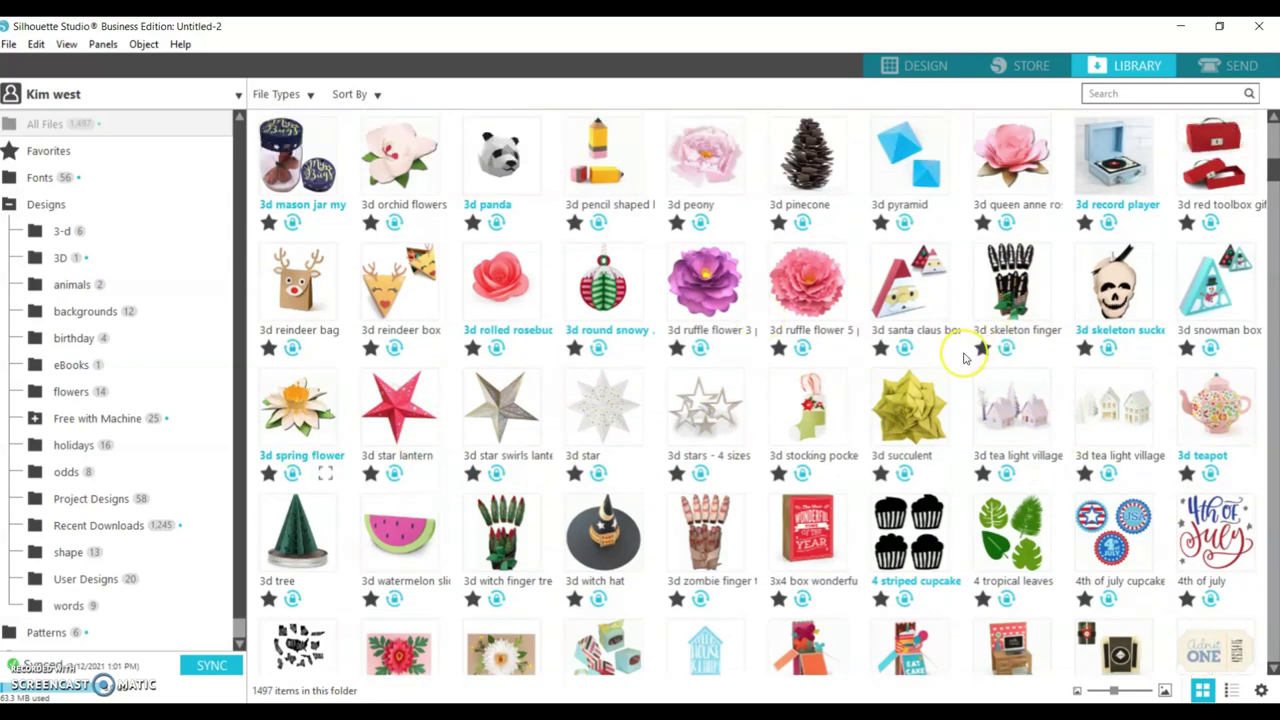
{"action": "scroll", "coordinate": [965, 358], "scroll_direction": "up", "scroll_amount": 3}
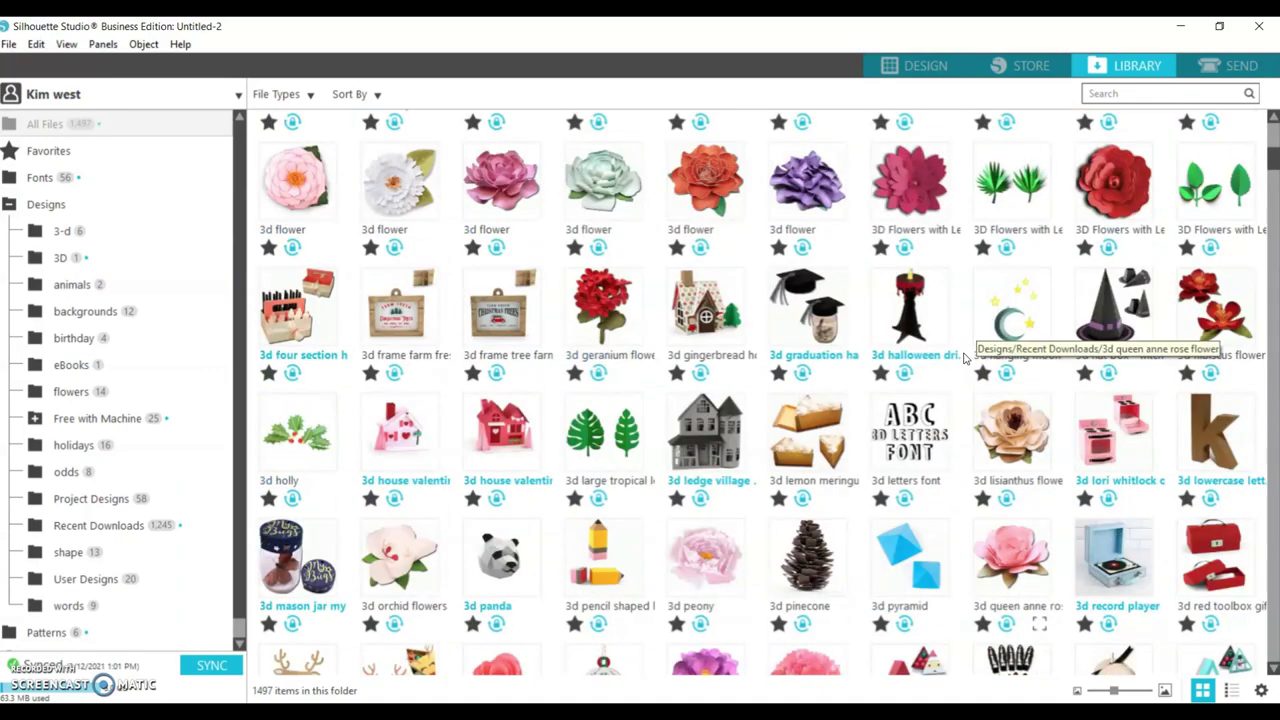
{"action": "scroll", "coordinate": [965, 358], "scroll_direction": "up", "scroll_amount": 2}
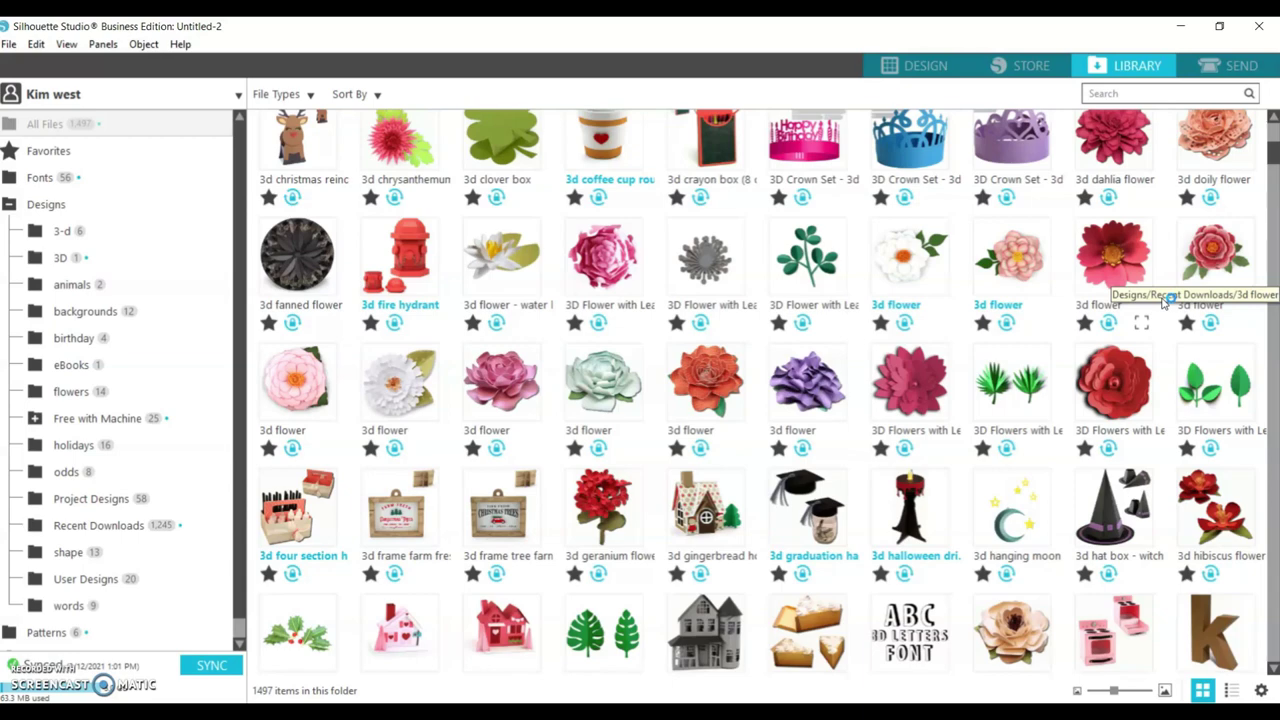
{"action": "scroll", "coordinate": [1213, 185], "scroll_direction": "up", "scroll_amount": 2}
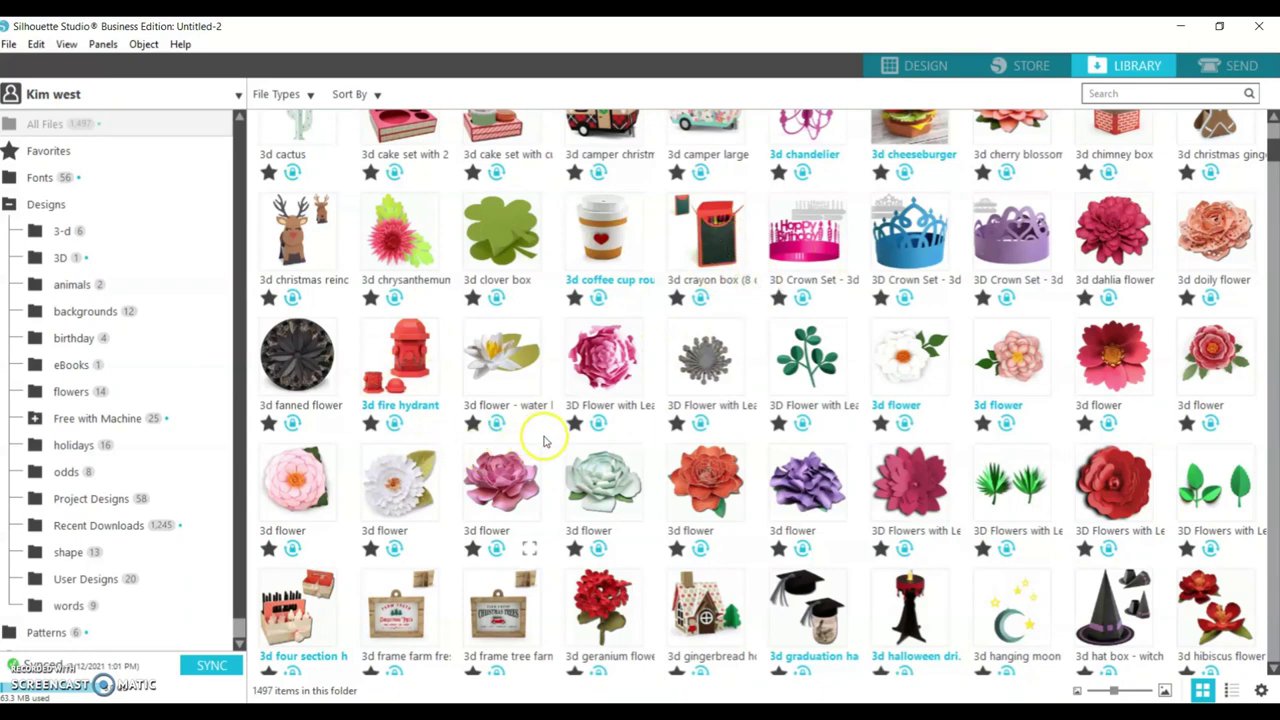
{"action": "scroll", "coordinate": [528, 414], "scroll_direction": "up", "scroll_amount": 1}
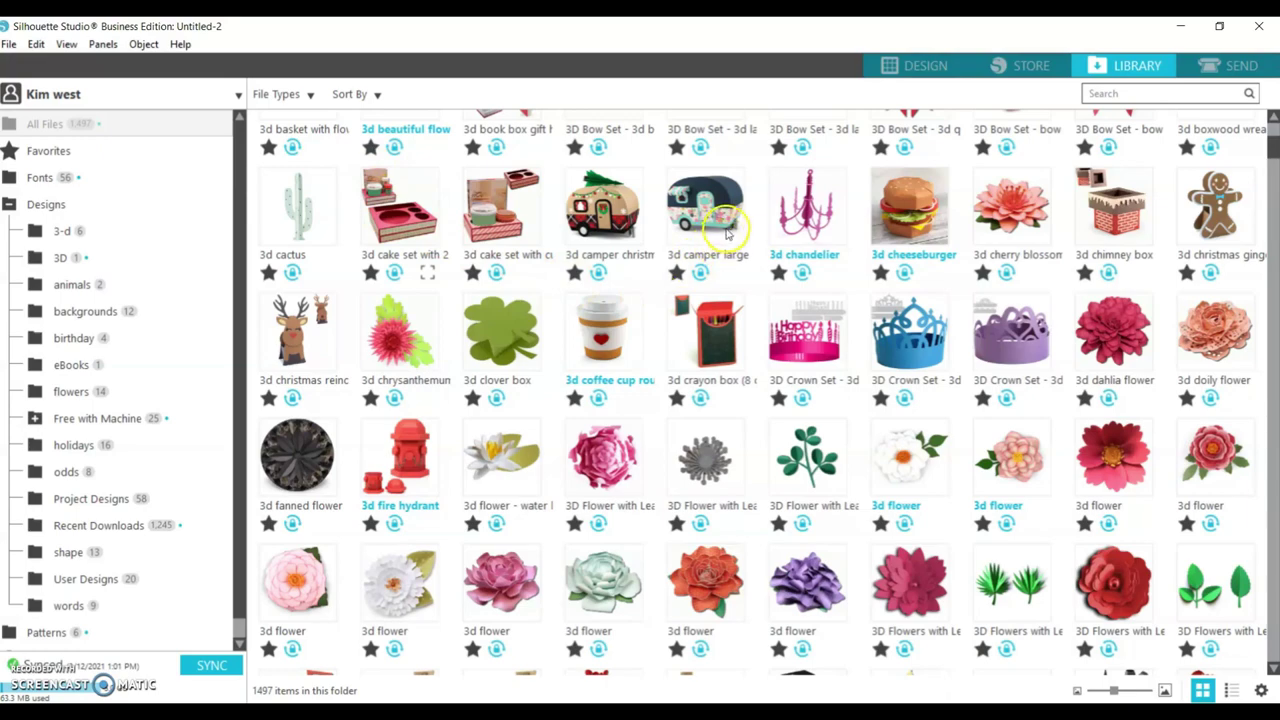
{"action": "scroll", "coordinate": [930, 264], "scroll_direction": "up", "scroll_amount": 1}
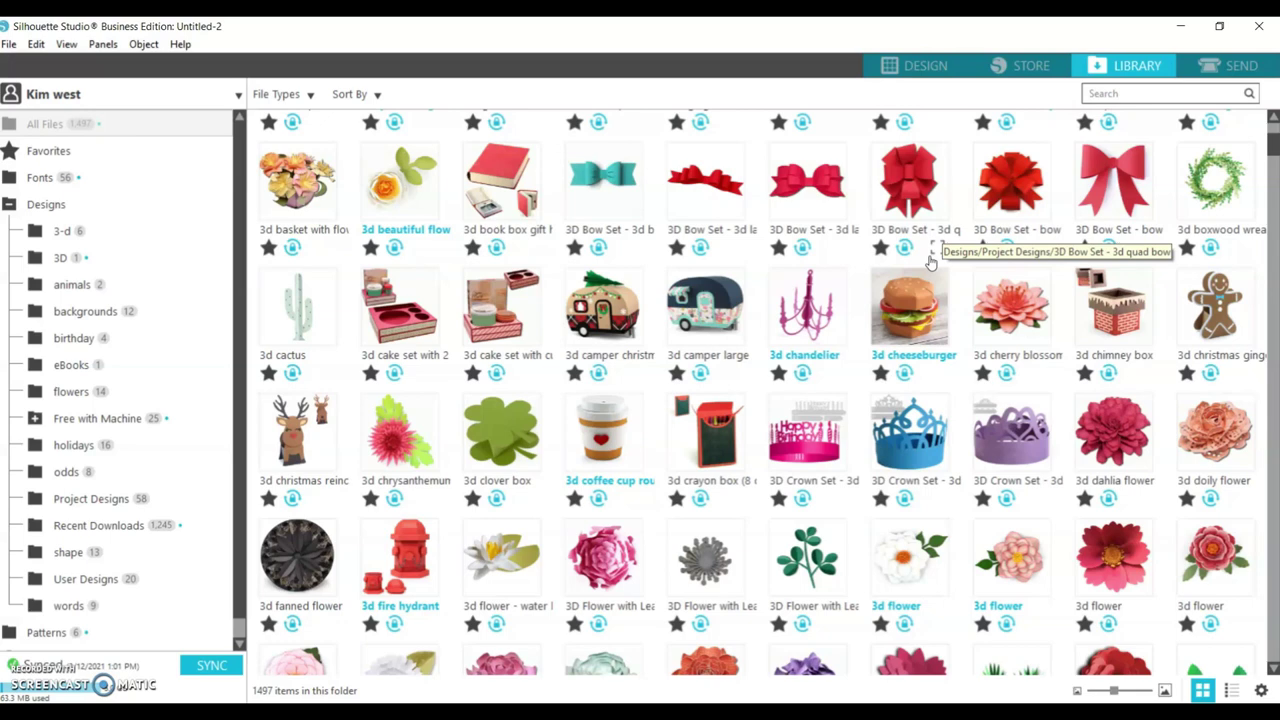
Step: Search the library for "pencil" and open the 3d pencil shaped box design in the Untitled-2 document
{"action": "left_click", "coordinate": [1136, 95]}
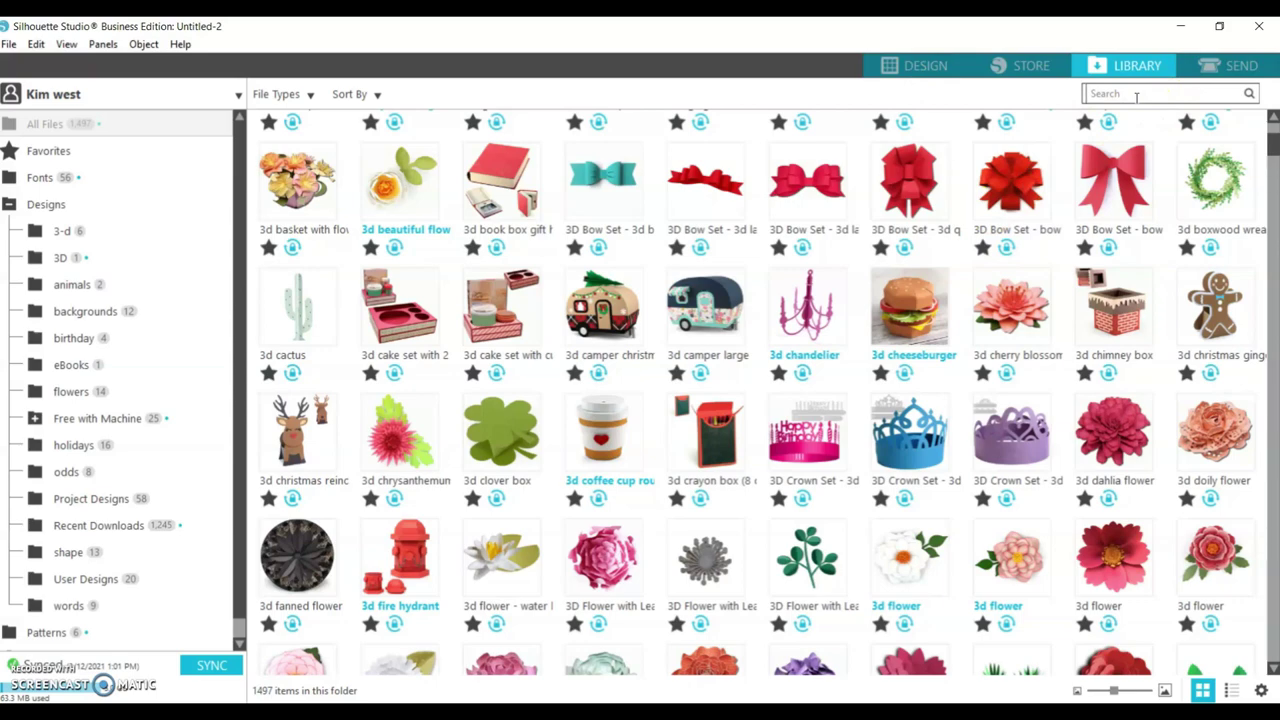
{"action": "type", "text": "pencil"}
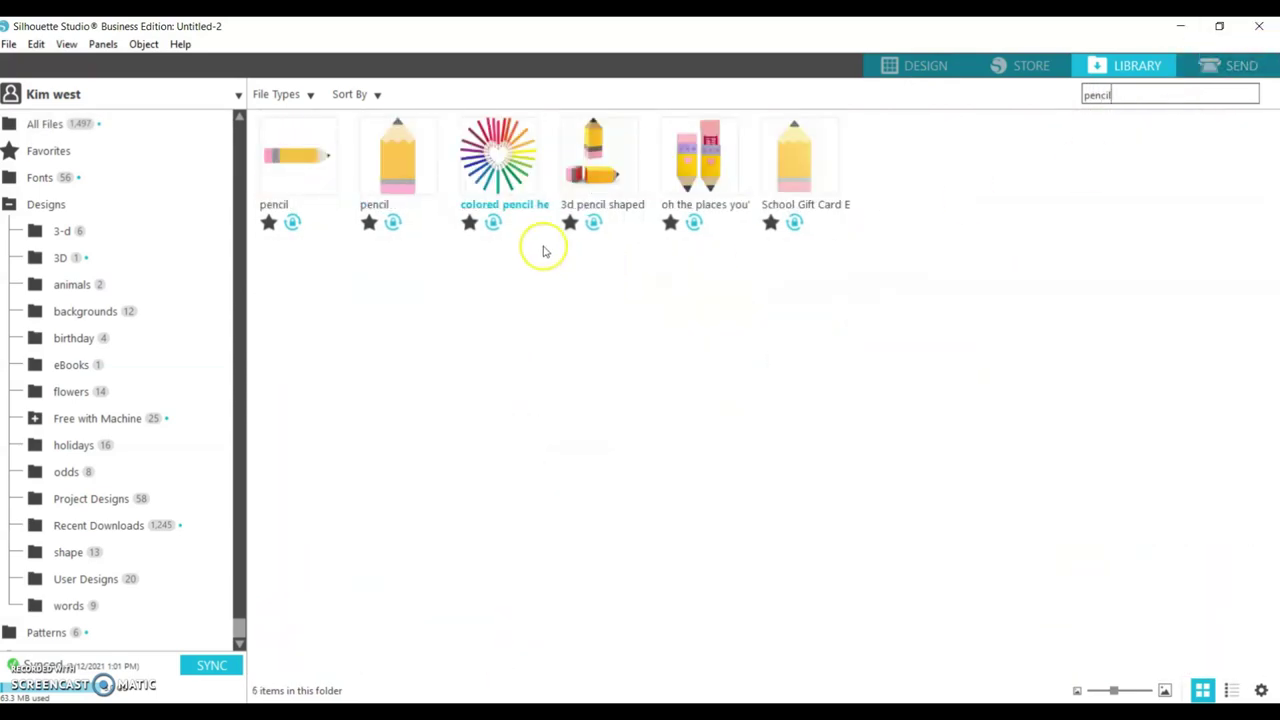
{"action": "left_click", "coordinate": [596, 154]}
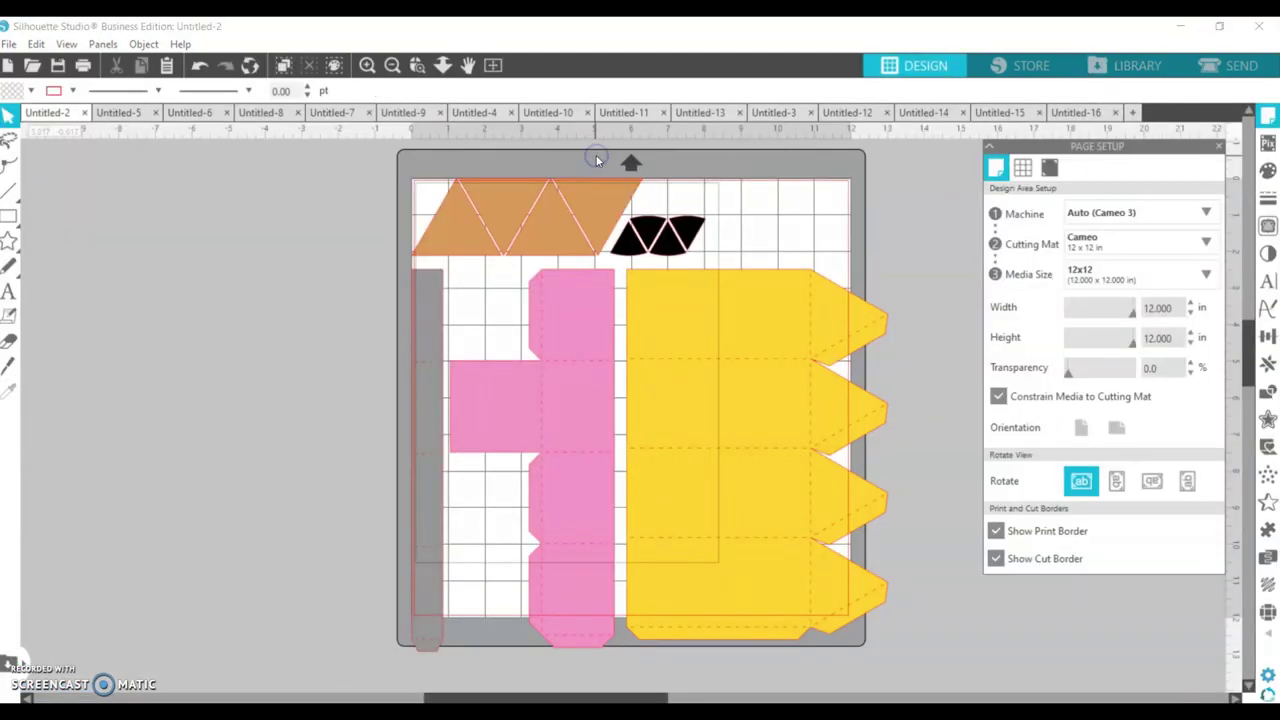